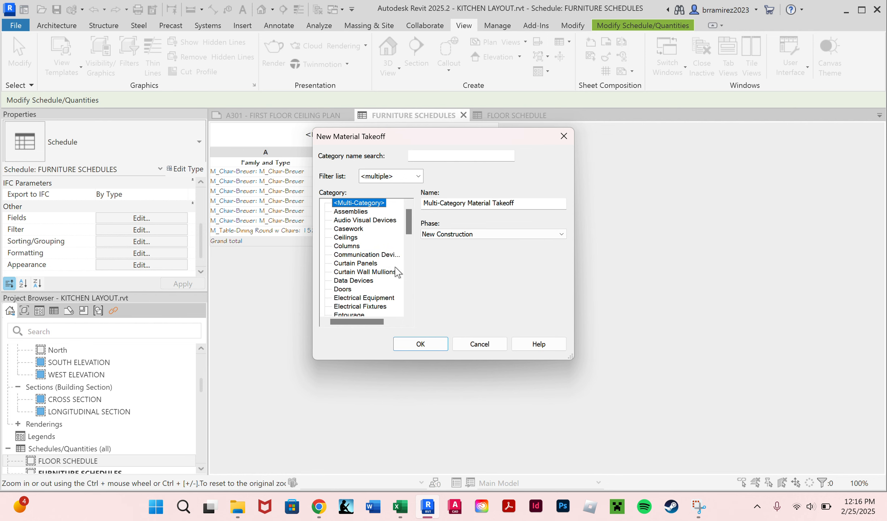
Create a multi-category material takeoff and add the Family and Type and Material: As Paint fields.
left_click(420, 344)
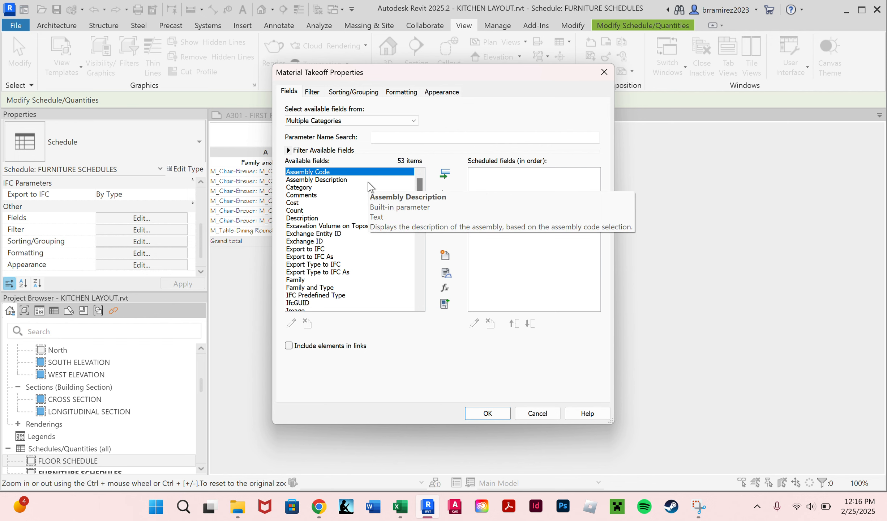
double_click(330, 290)
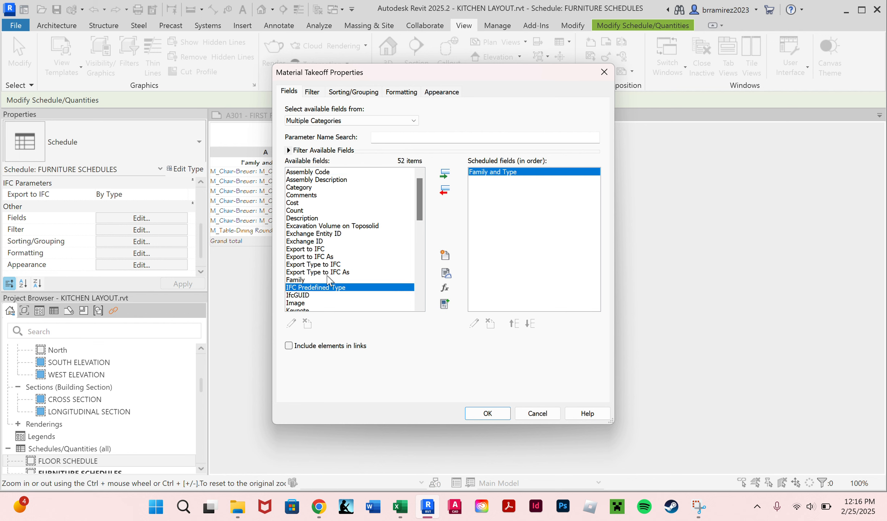
scroll(333, 235, "down", 4)
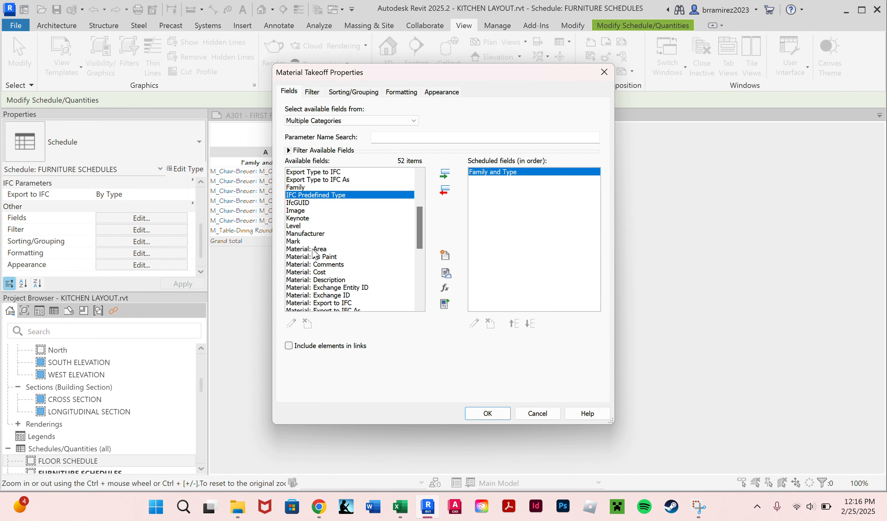
double_click(321, 256)
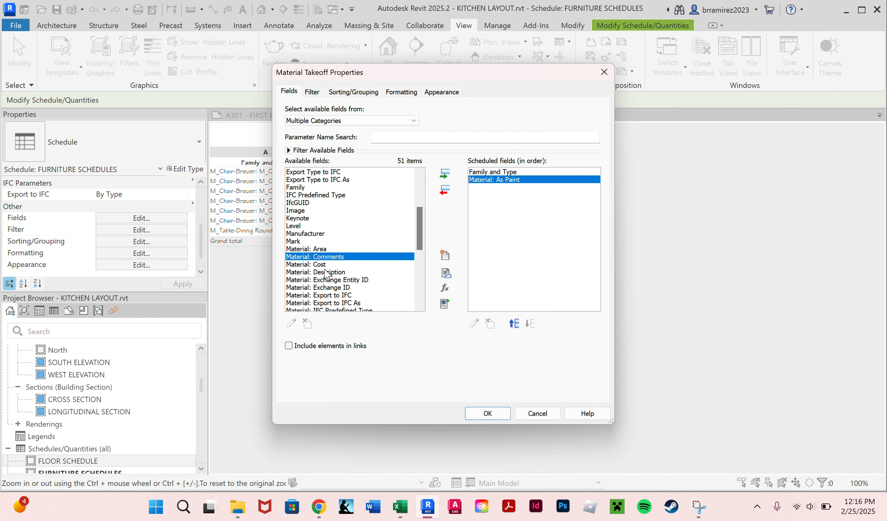
Add the Material: Name and Material: Cost fields to the takeoff's scheduled fields.
scroll(333, 271, "down", 2)
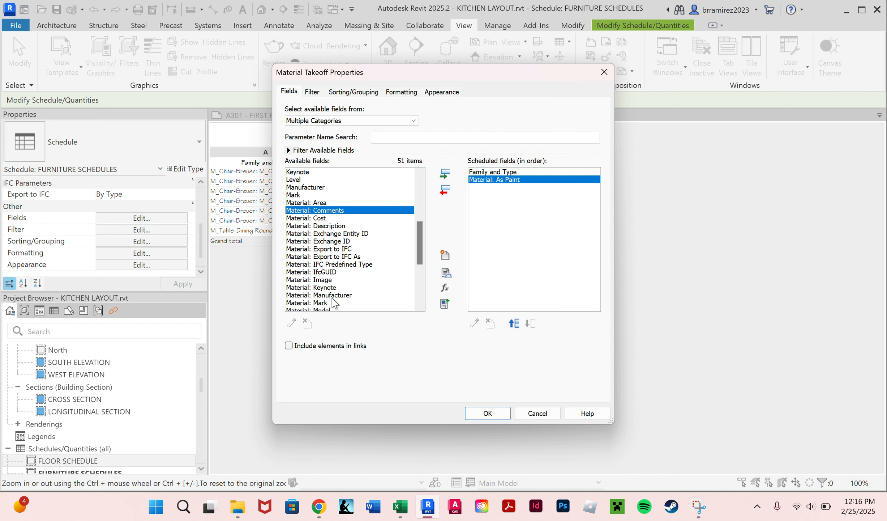
scroll(333, 272, "down", 2)
double_click(330, 272)
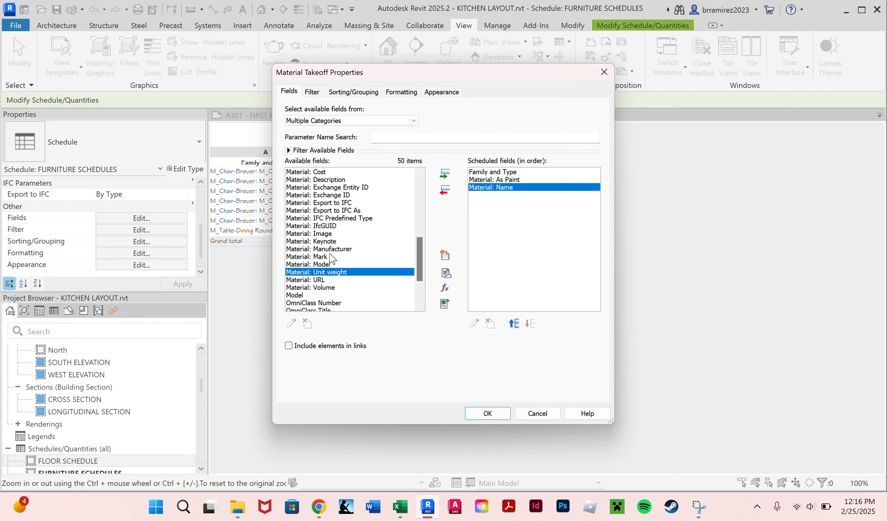
scroll(322, 250, "up", 4)
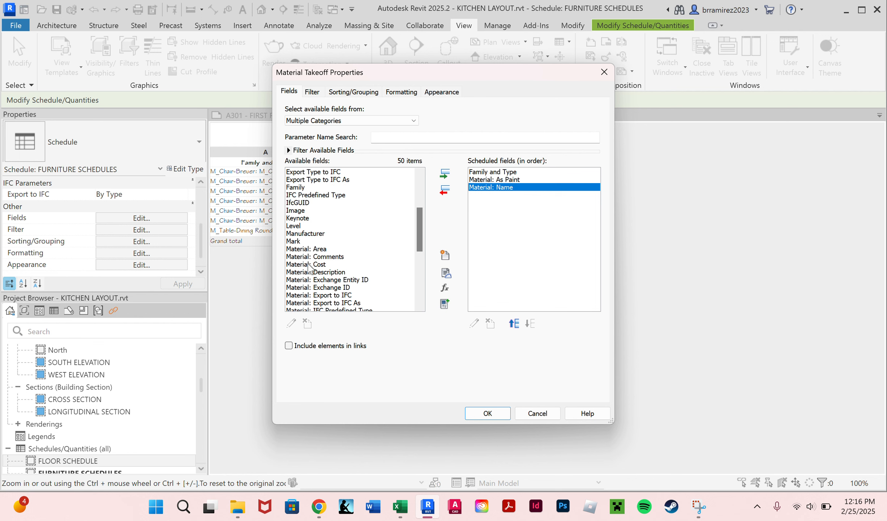
double_click(309, 264)
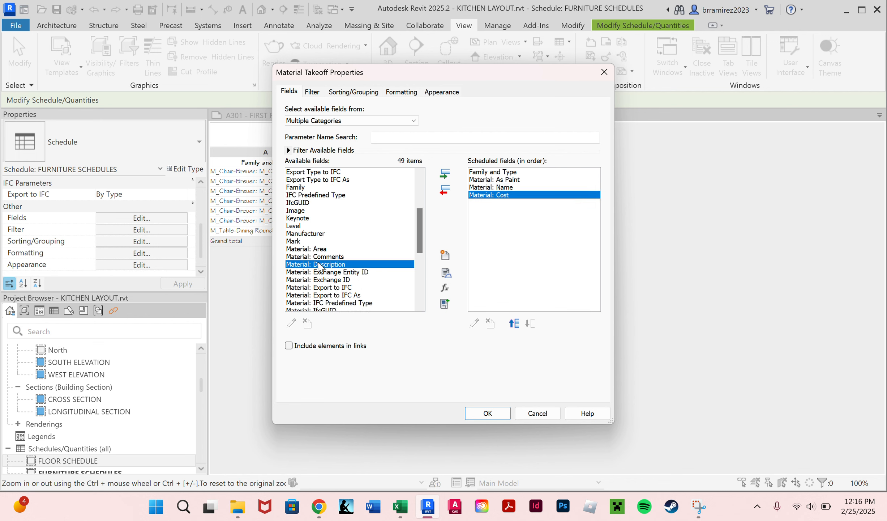
Add the Material: Area field and move it above Material: Cost in the scheduled field order.
scroll(322, 268, "down", 2)
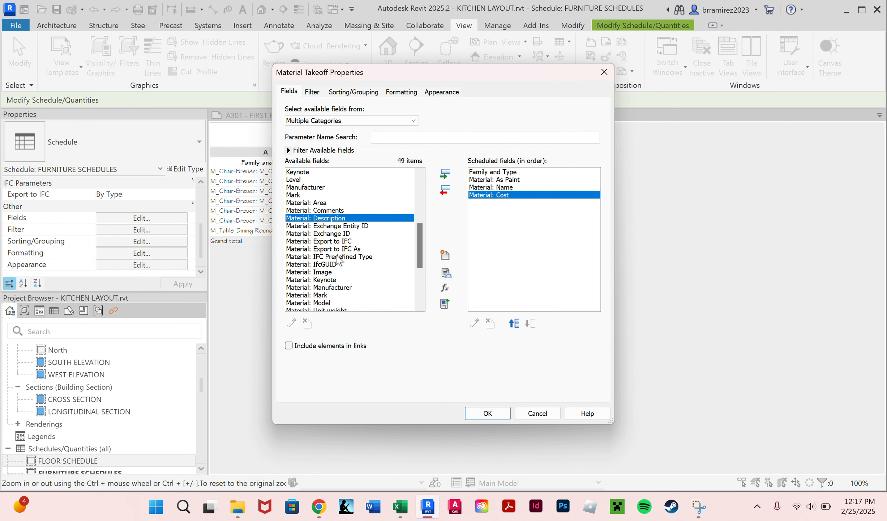
scroll(329, 250, "down", 2)
scroll(326, 258, "down", 2)
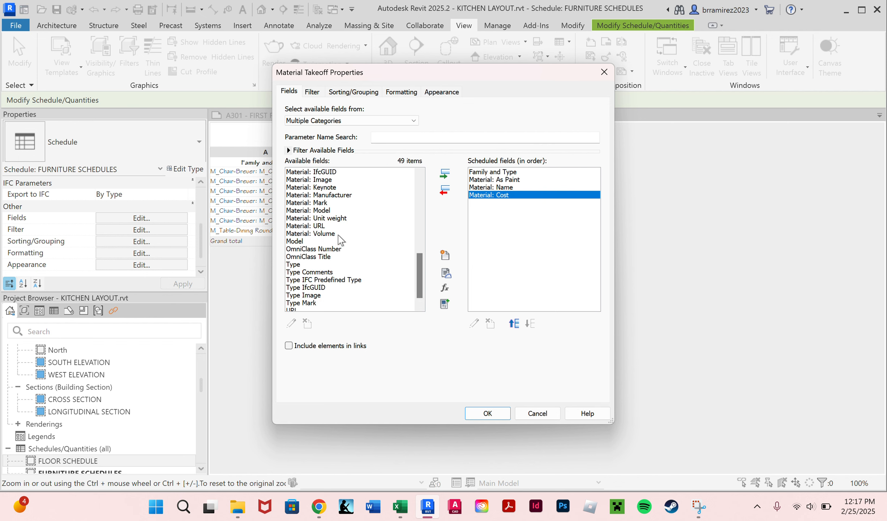
scroll(338, 233, "up", 6)
scroll(337, 233, "down", 4)
scroll(338, 234, "up", 2)
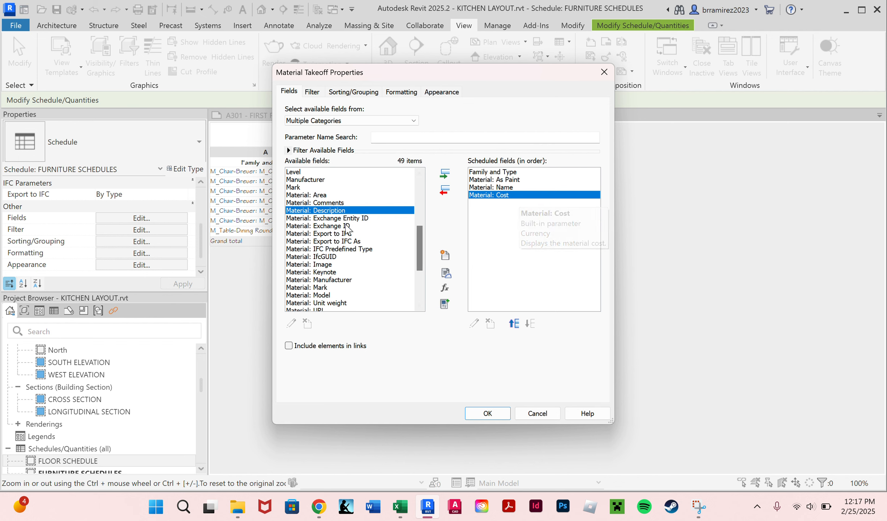
left_click(337, 195)
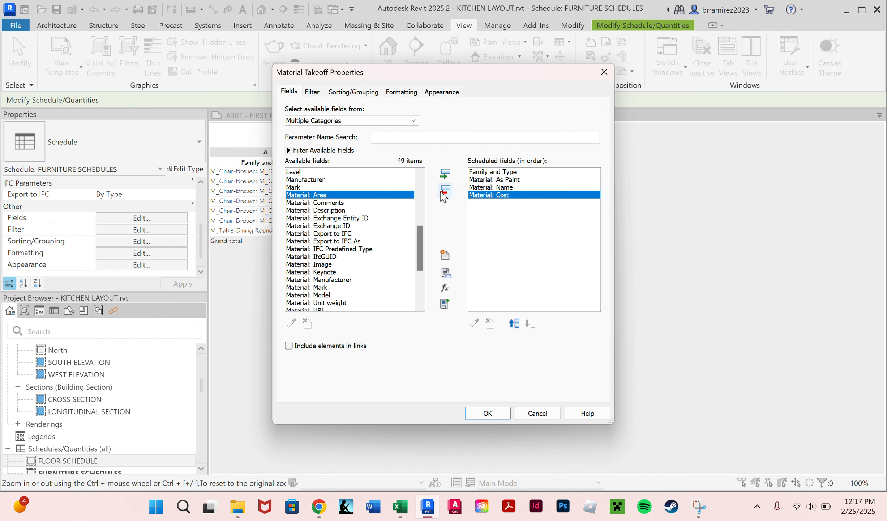
left_click(444, 174)
left_click(514, 323)
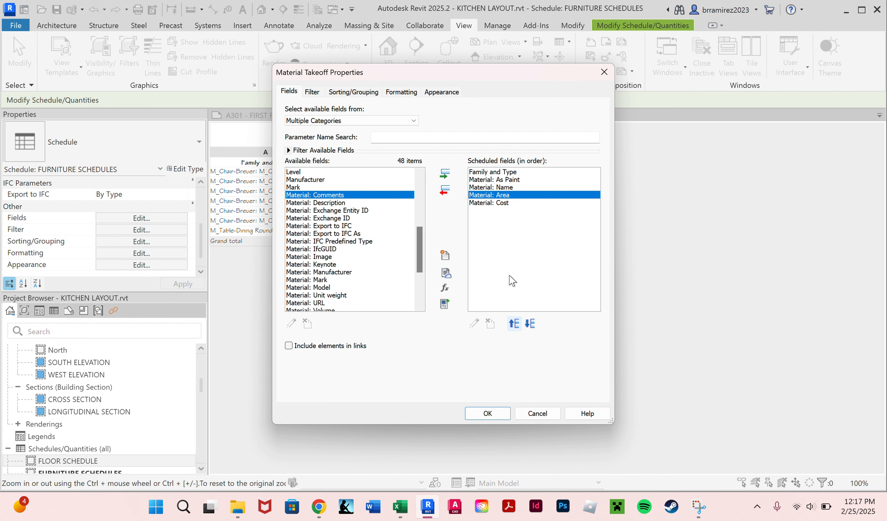
Start a calculated value after Material: Cost, naming it SUBTOTAL and setting its type to Currency.
left_click(524, 206)
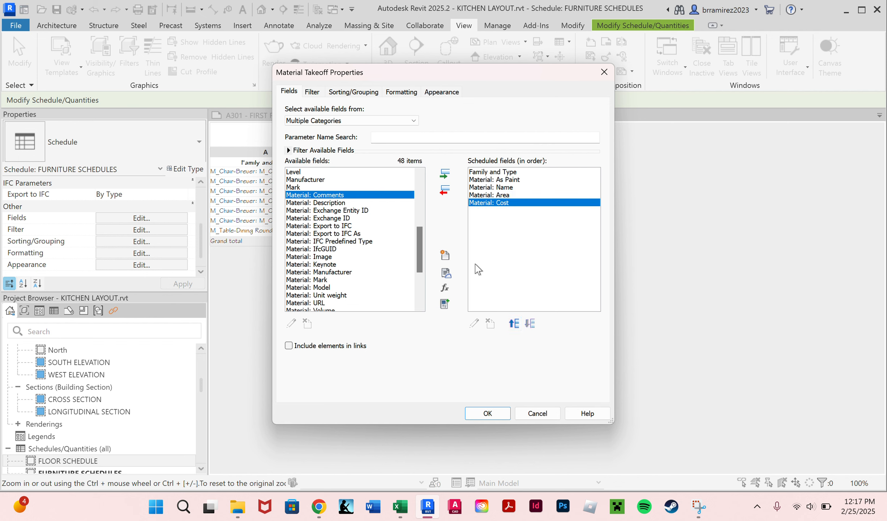
left_click(445, 286)
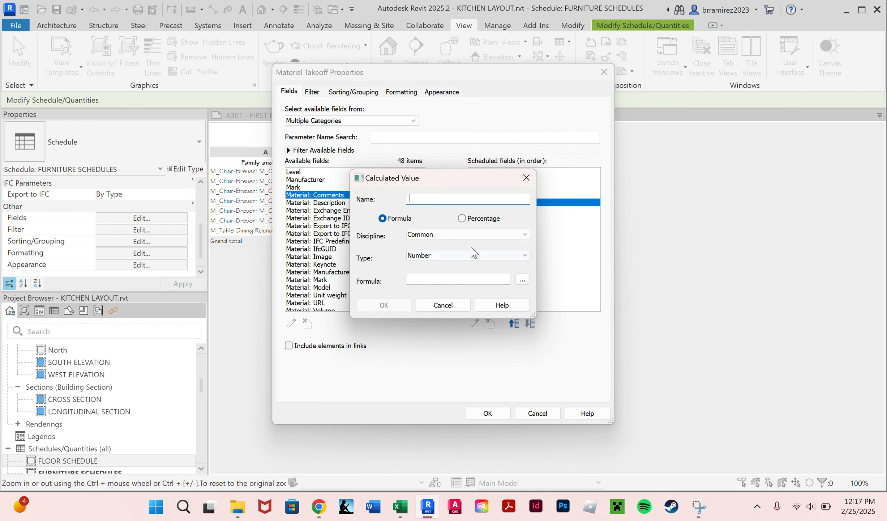
type("SYBTOT")
key("BackSpace")
key("BackSpace")
key("BackSpace")
key("BackSpace")
type("UBTOTAL")
left_click(449, 257)
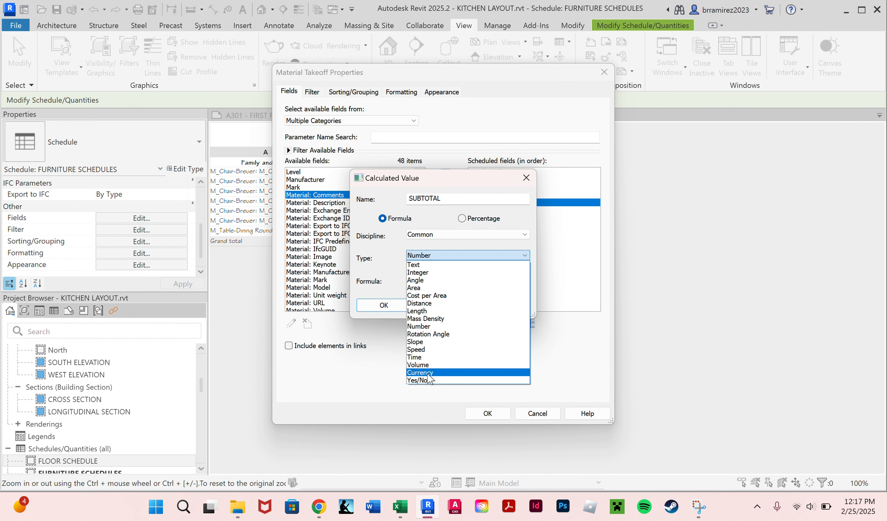
left_click(429, 373)
Set the SUBTOTAL formula to Material: Area*Material: Cost/1SF and add the calculated field to the takeoff.
left_click(422, 279)
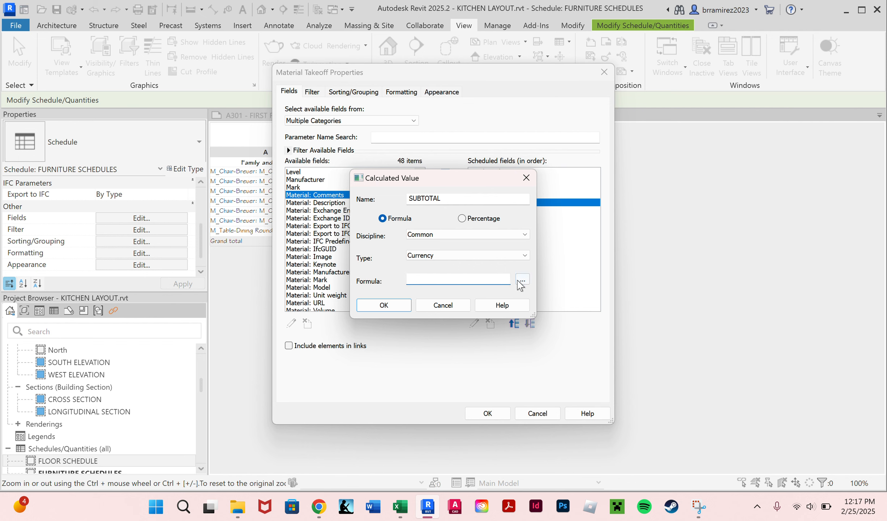
left_click(522, 280)
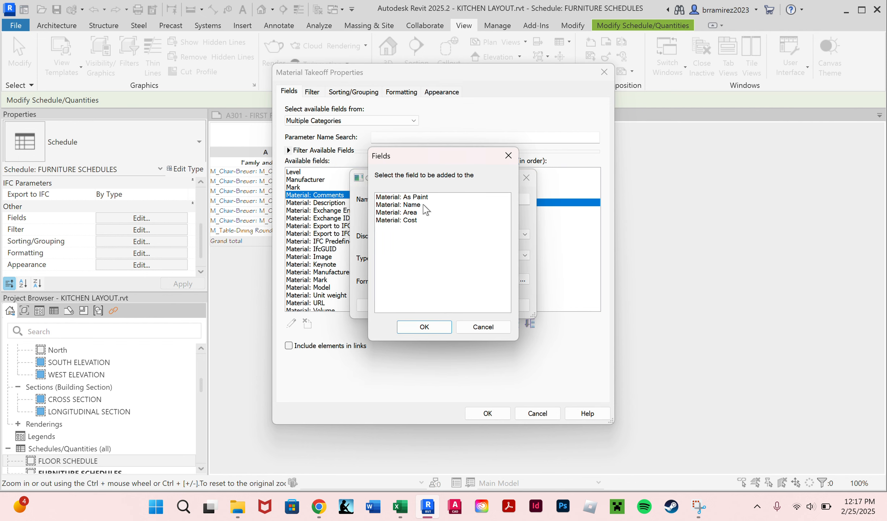
left_click(419, 213)
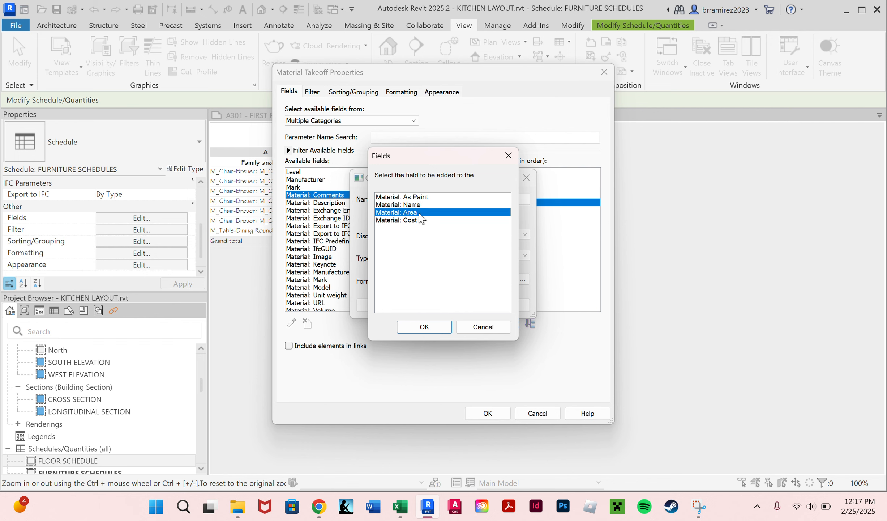
left_click(424, 326)
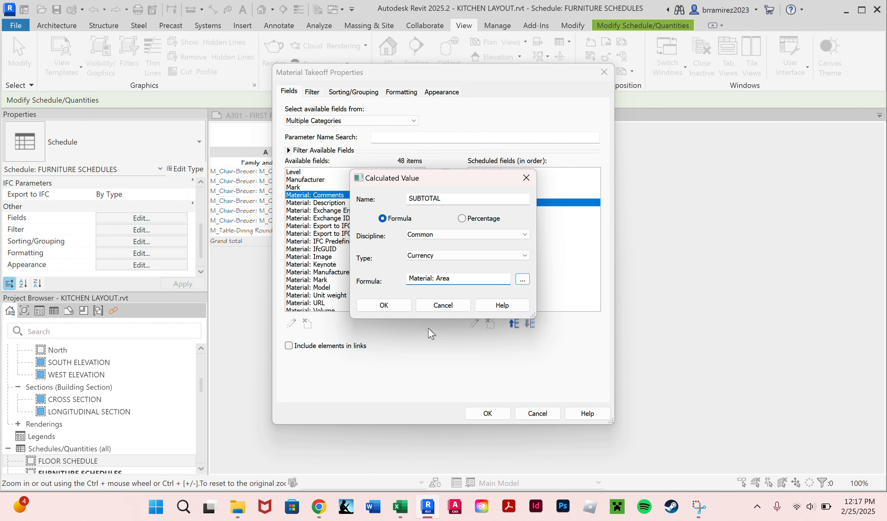
type("*")
left_click(522, 279)
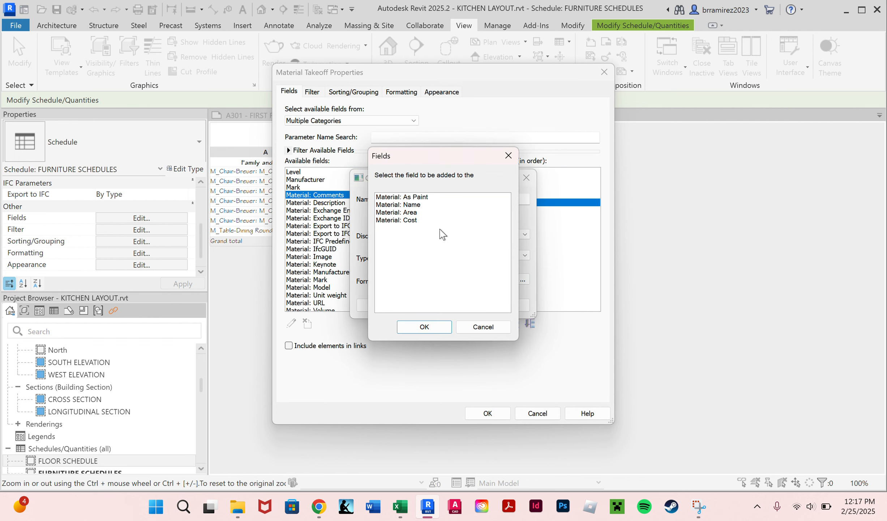
left_click(410, 220)
left_click(419, 326)
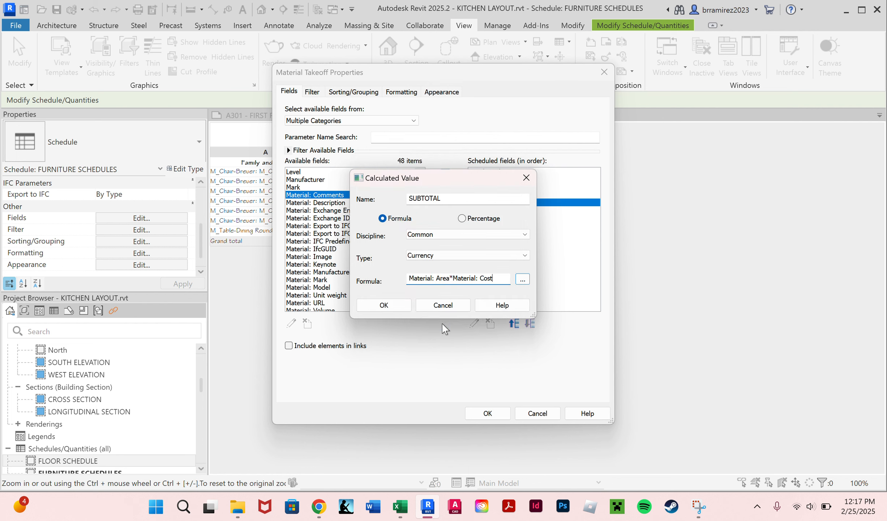
type("/1SF")
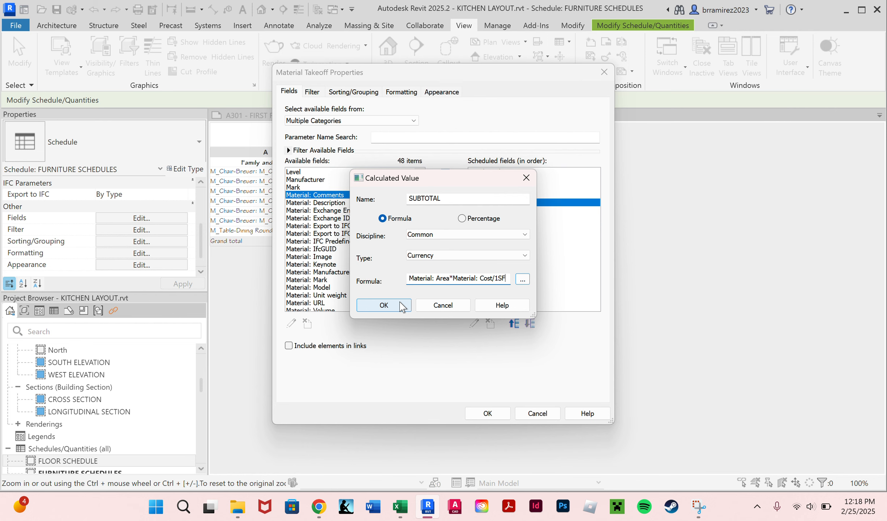
left_click(385, 305)
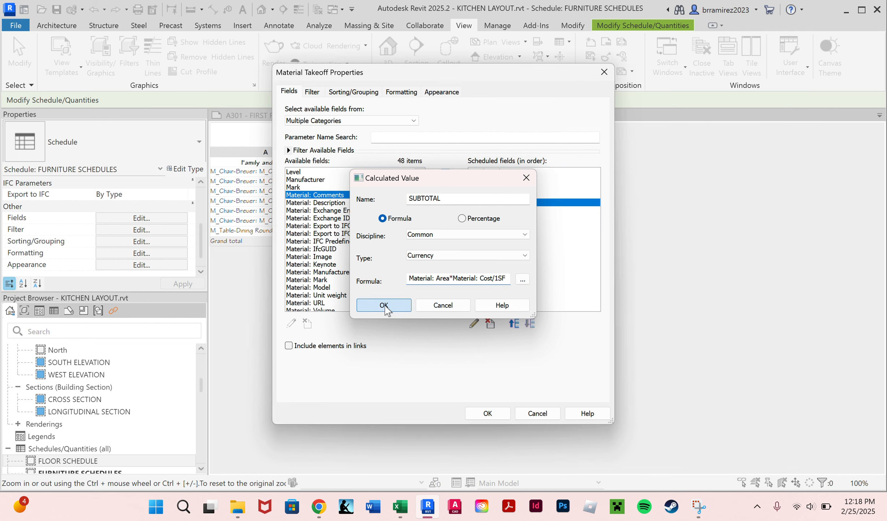
Sort the material takeoff by Family and Type.
left_click(353, 92)
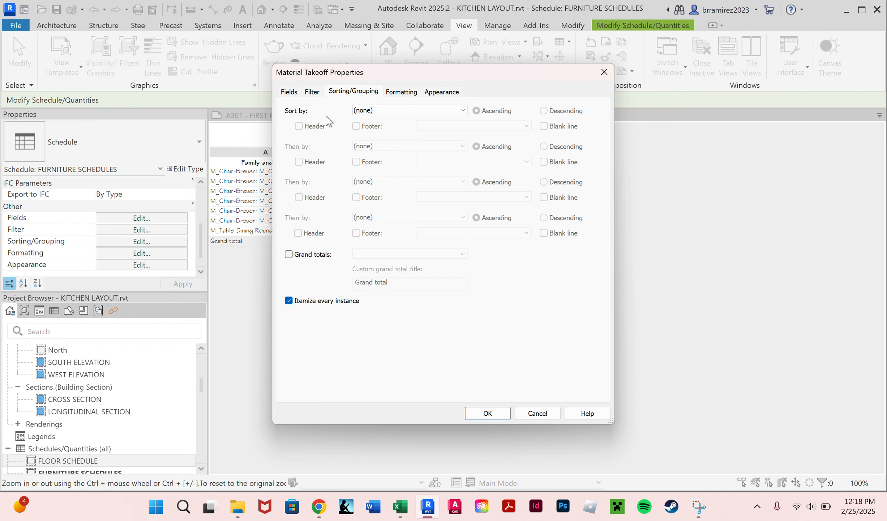
left_click(365, 112)
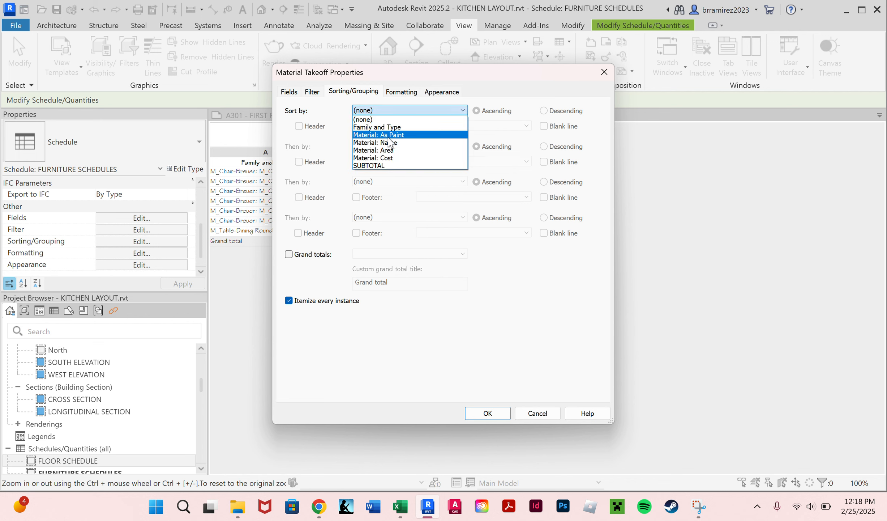
left_click(378, 127)
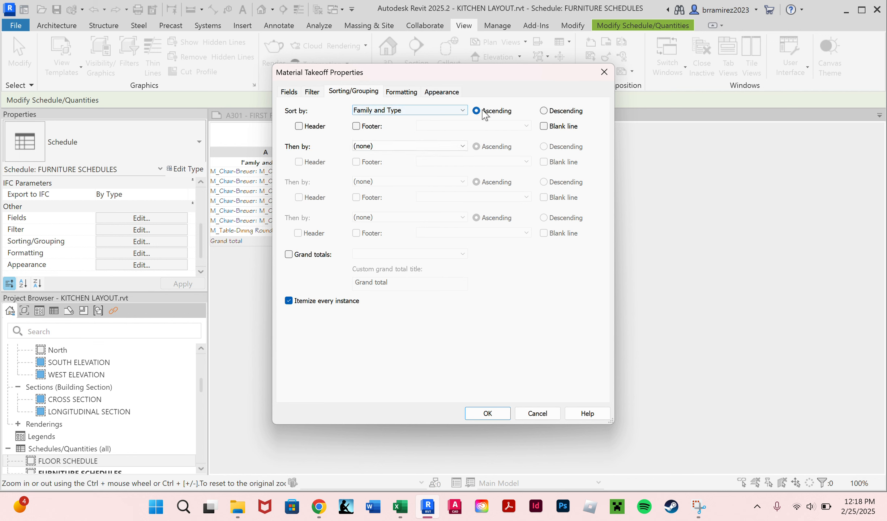
Enable grand totals showing Title and totals, and capitalize the T of "total" in the custom grand total title.
left_click(288, 254)
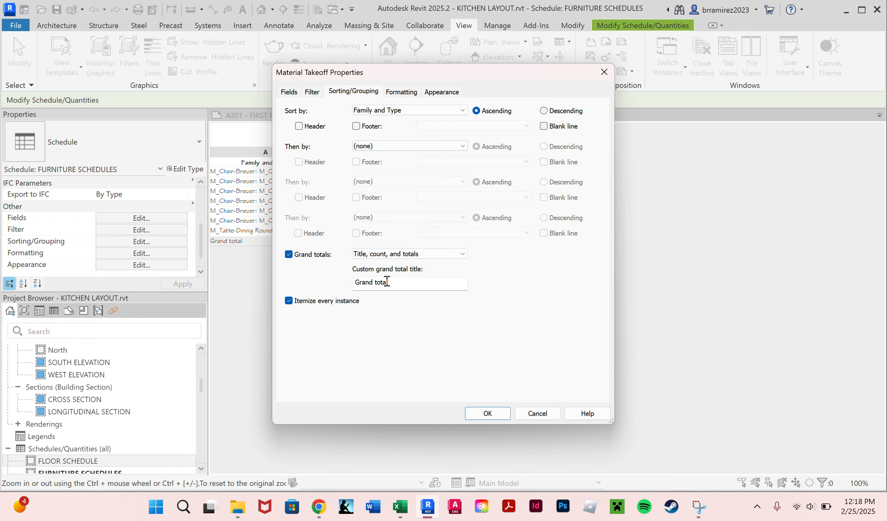
left_click(406, 253)
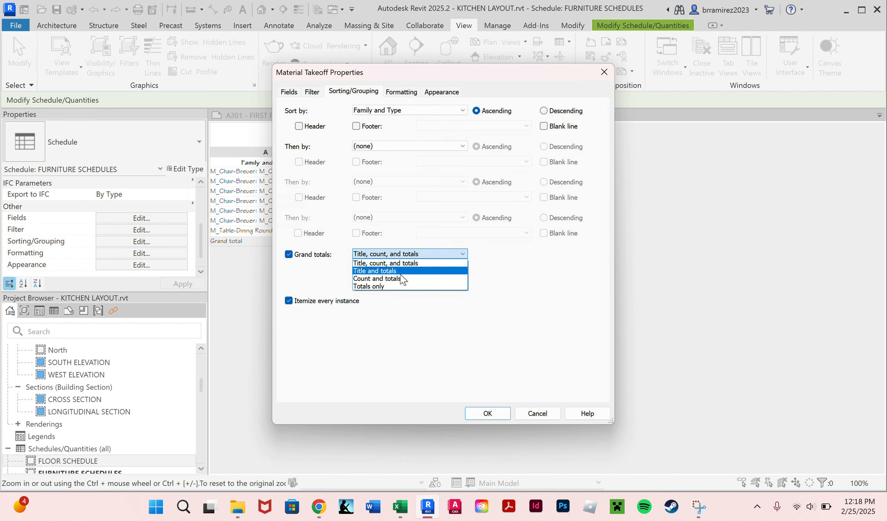
left_click(401, 270)
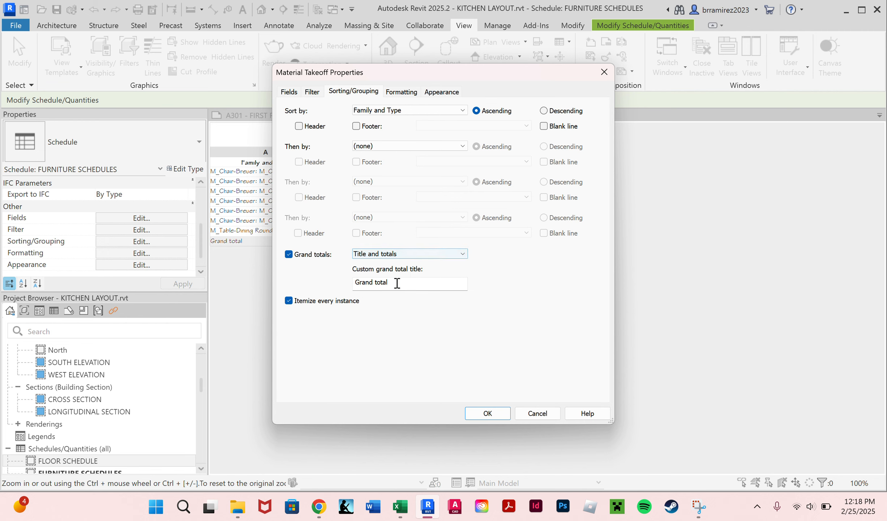
left_click(379, 282)
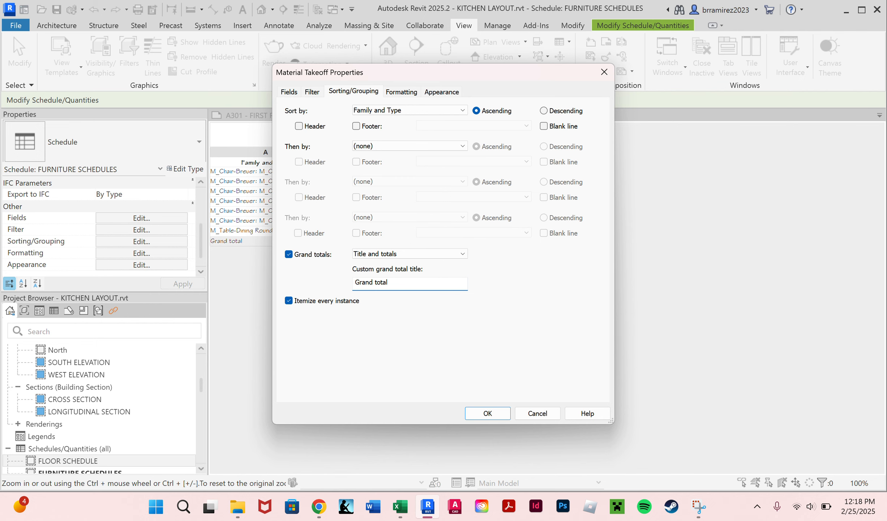
key("BackSpace")
type("T")
Center the alignment of the Material: As Paint, Material: Name and Material: Area fields in the takeoff formatting.
left_click(402, 92)
left_click(429, 92)
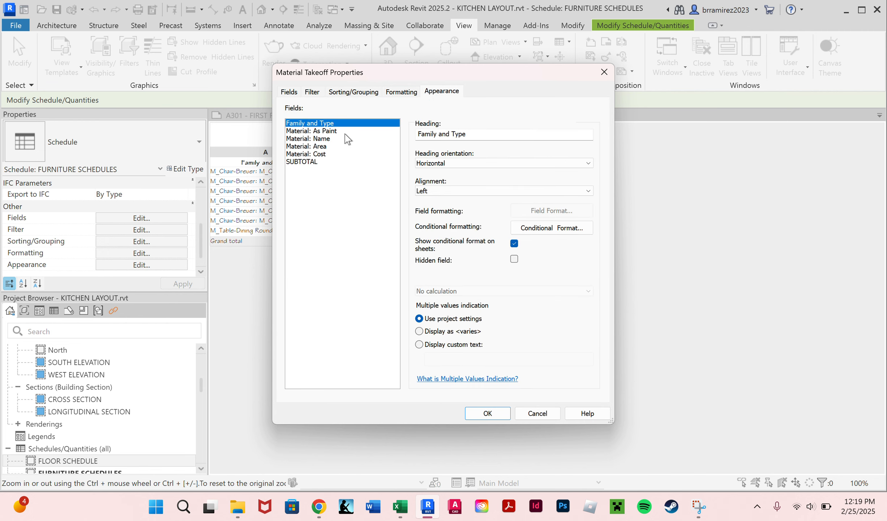
left_click(400, 92)
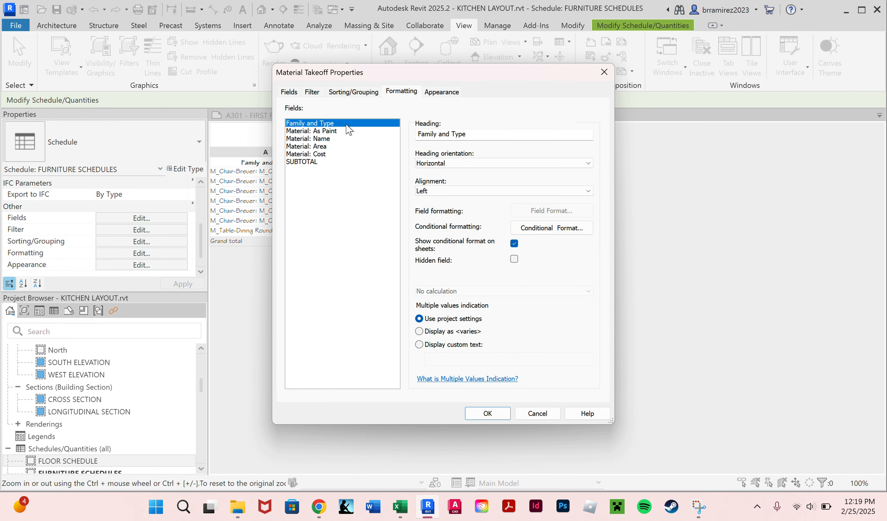
left_click(343, 130)
left_click(440, 191)
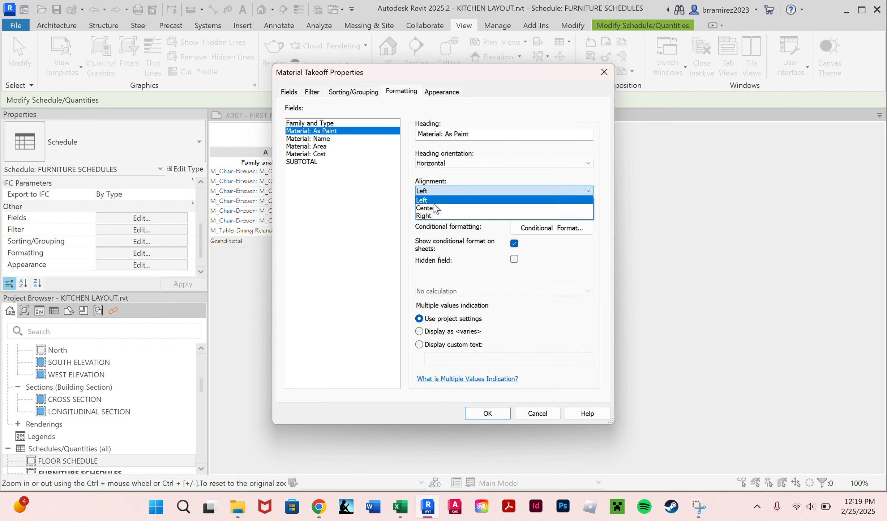
left_click(435, 208)
left_click(342, 139)
left_click(439, 191)
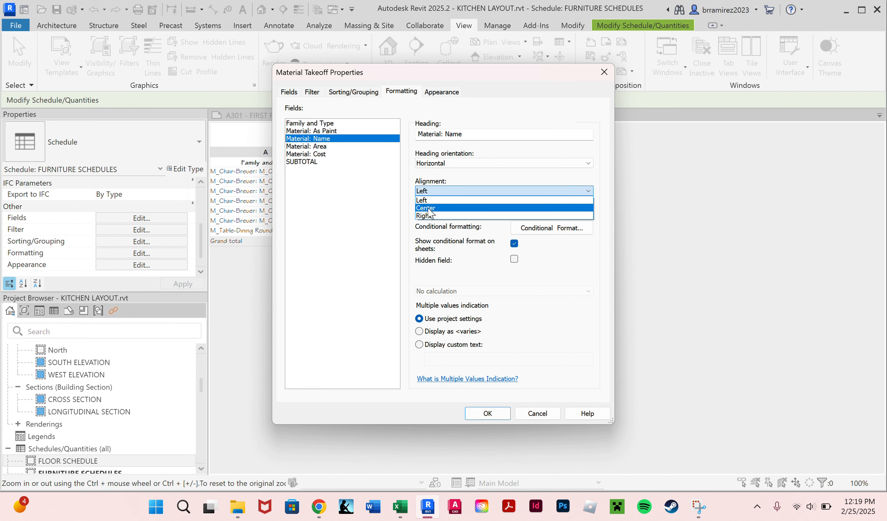
left_click(435, 209)
left_click(341, 146)
left_click(452, 191)
left_click(435, 208)
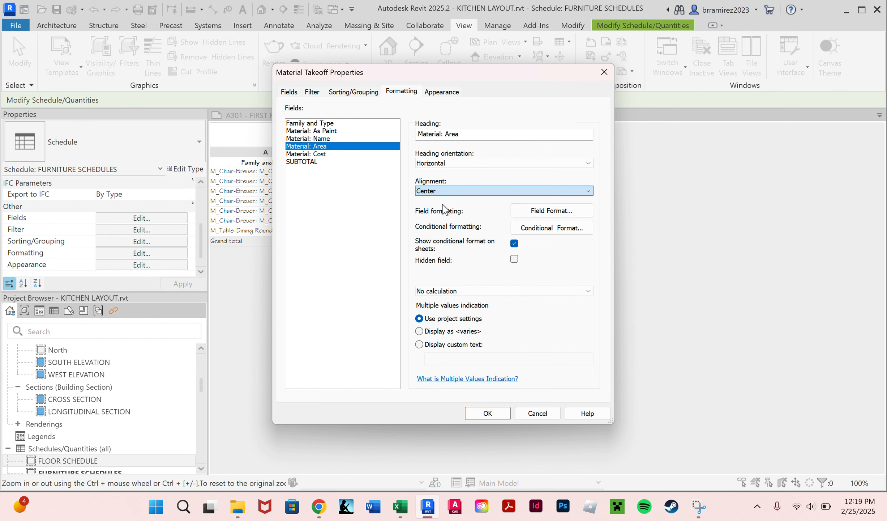
Center the alignment of the Material: Cost and SUBTOTAL fields.
left_click(348, 154)
left_click(444, 191)
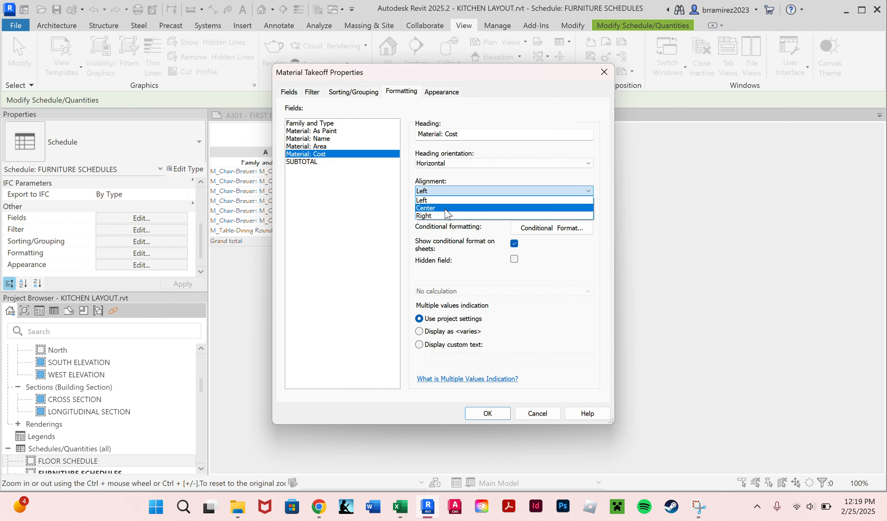
left_click(445, 209)
left_click(347, 161)
left_click(451, 191)
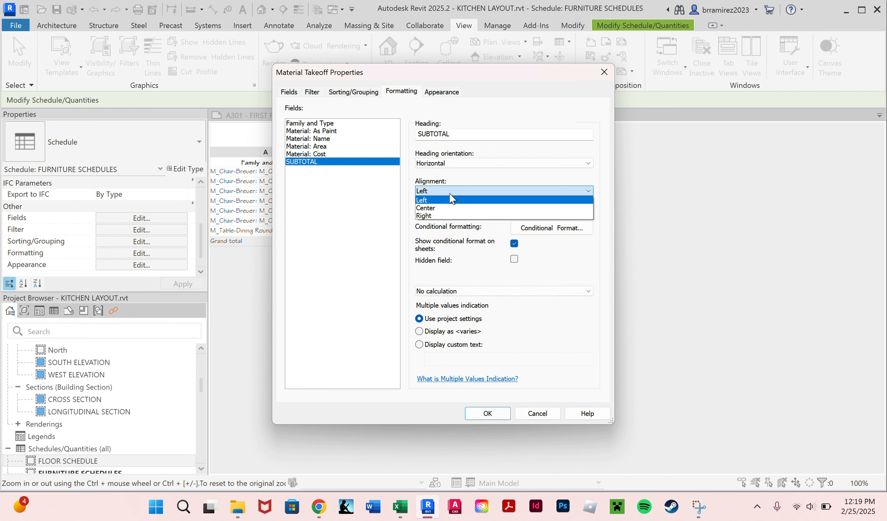
left_click(448, 196)
left_click(451, 191)
left_click(449, 203)
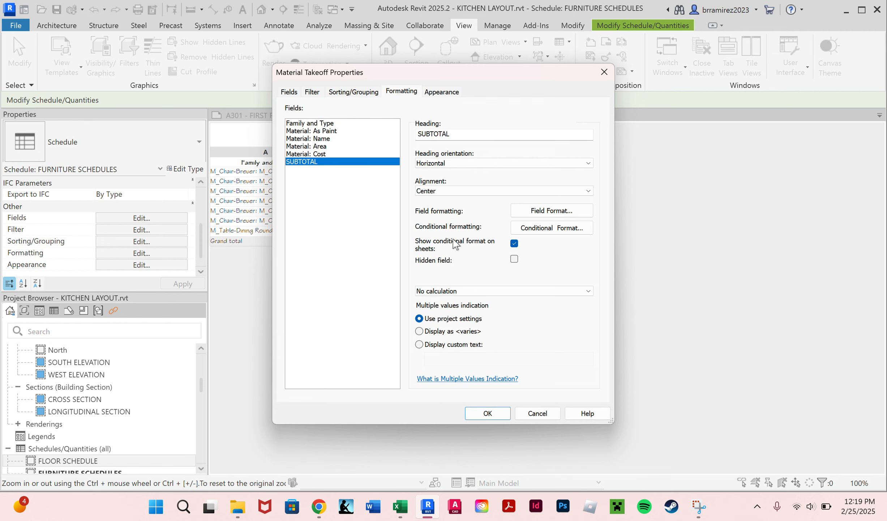
Set the SUBTOTAL field to Calculate totals and keep project settings for its field format.
left_click(459, 291)
left_click(466, 308)
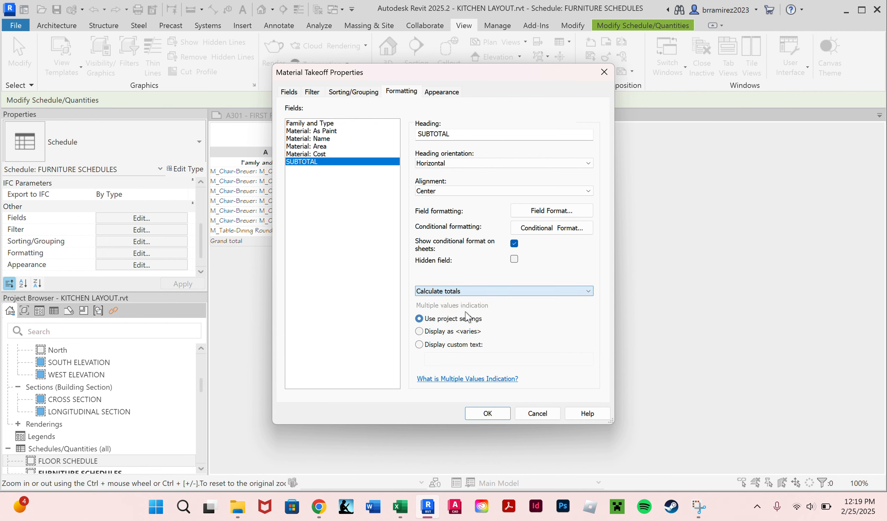
left_click(542, 211)
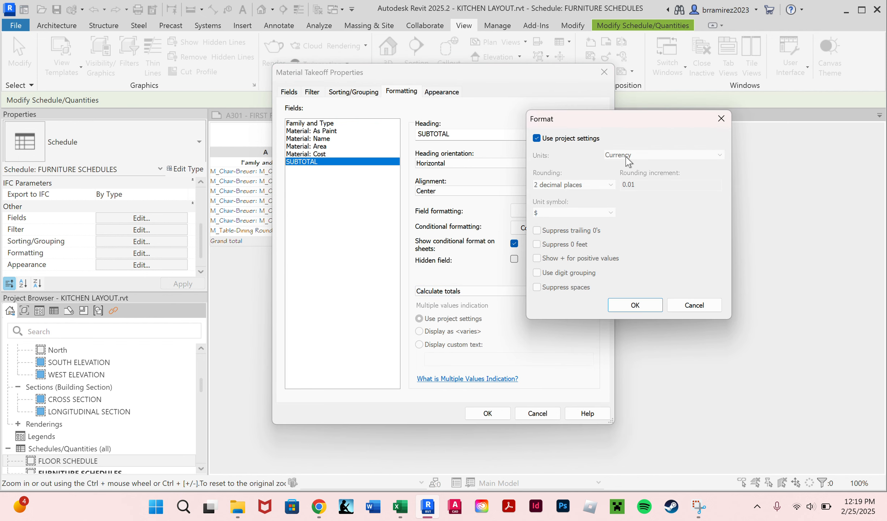
left_click(626, 308)
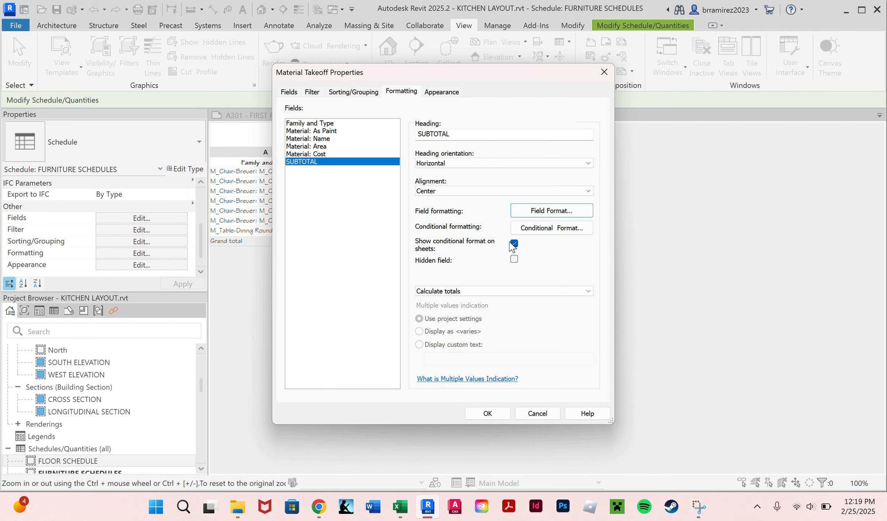
Turn off the blank row before data and set the title text to 3/32" STYLUS BT BOLD.
left_click(447, 92)
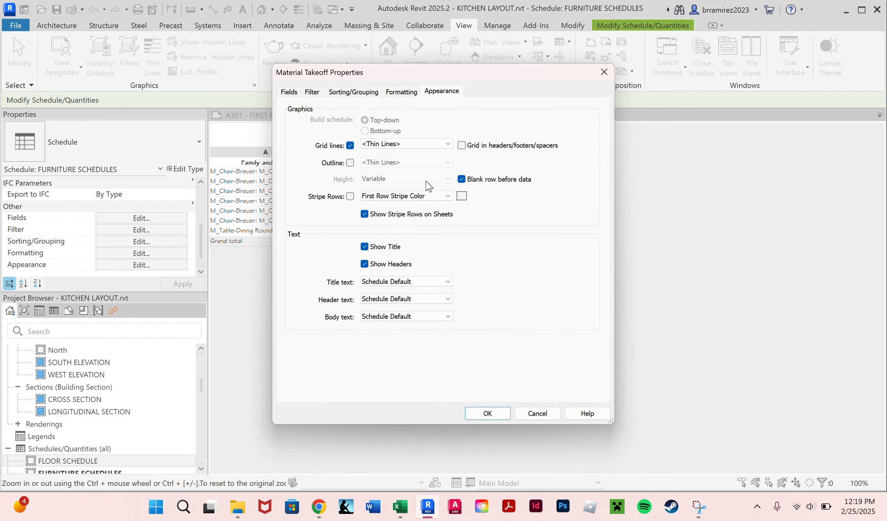
left_click(462, 179)
left_click(386, 281)
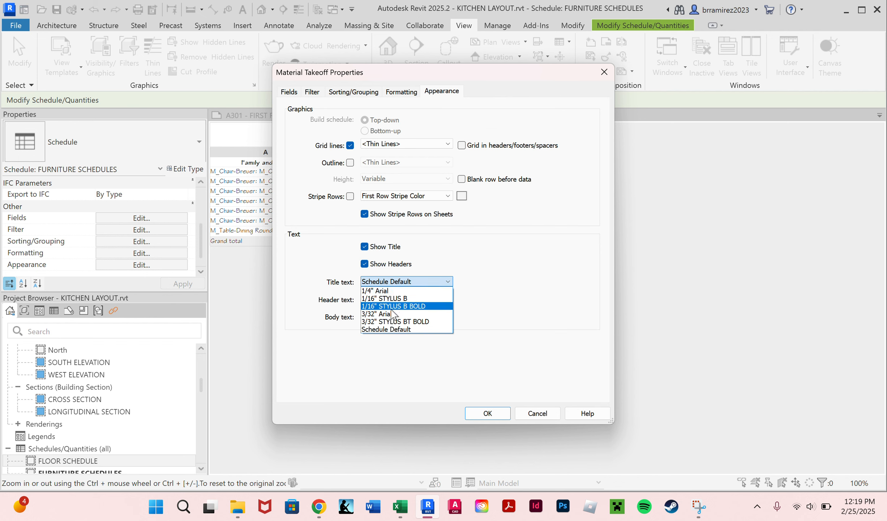
left_click(395, 306)
left_click(396, 288)
left_click(396, 321)
Set the header text to 1/16" STYLUS B BOLD and body text to 1/16" STYLUS B, and create the takeoff.
left_click(399, 299)
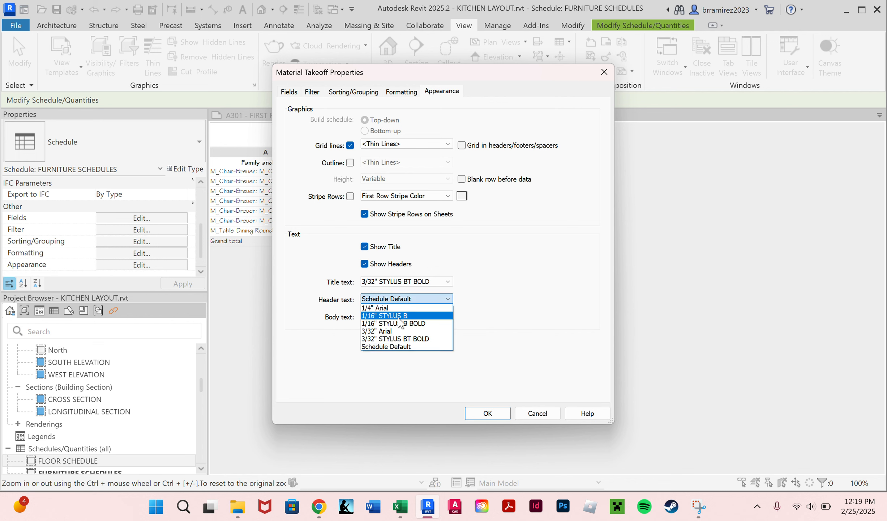
left_click(396, 323)
left_click(399, 319)
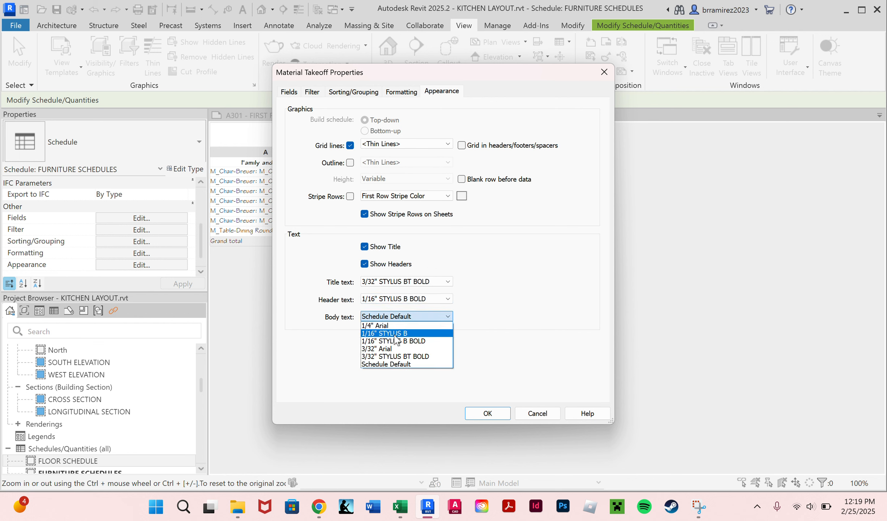
left_click(399, 333)
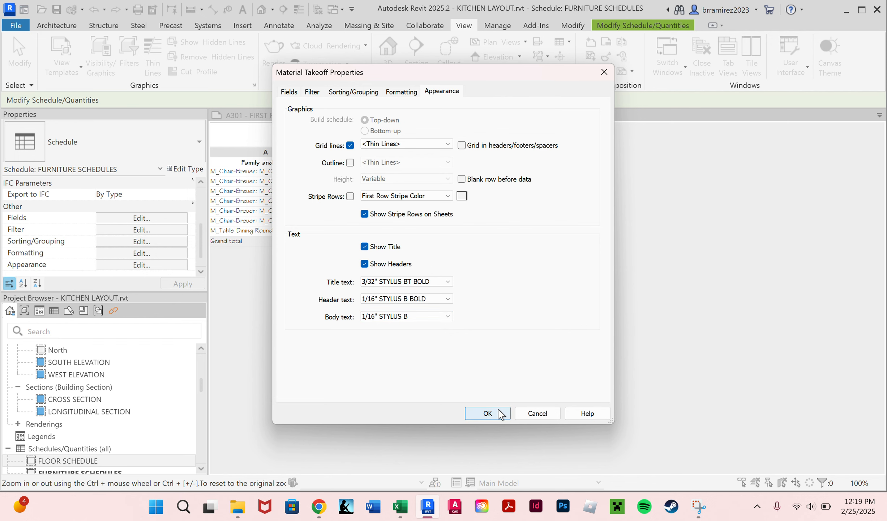
left_click(487, 413)
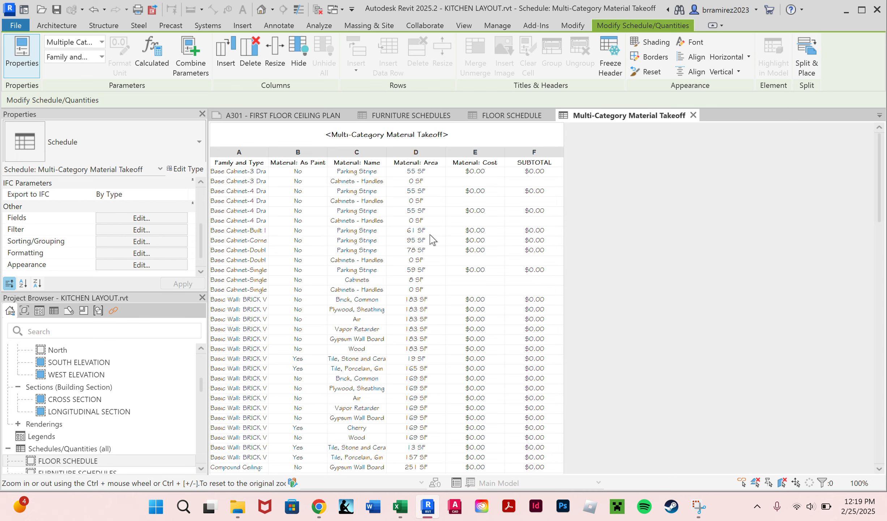
Filter the multi-category material takeoff to rows where Material: As Paint equals Yes.
scroll(398, 233, "down", 20)
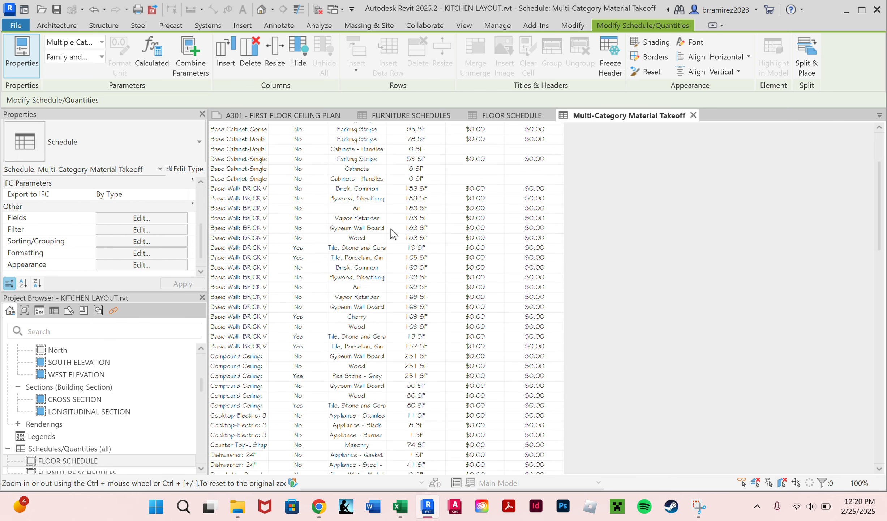
scroll(394, 228, "down", 12)
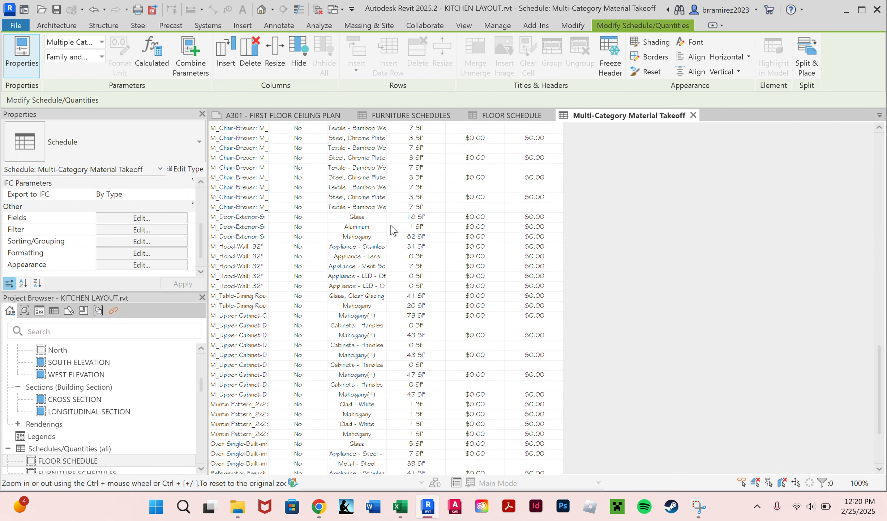
scroll(423, 220, "up", 11)
scroll(436, 217, "up", 20)
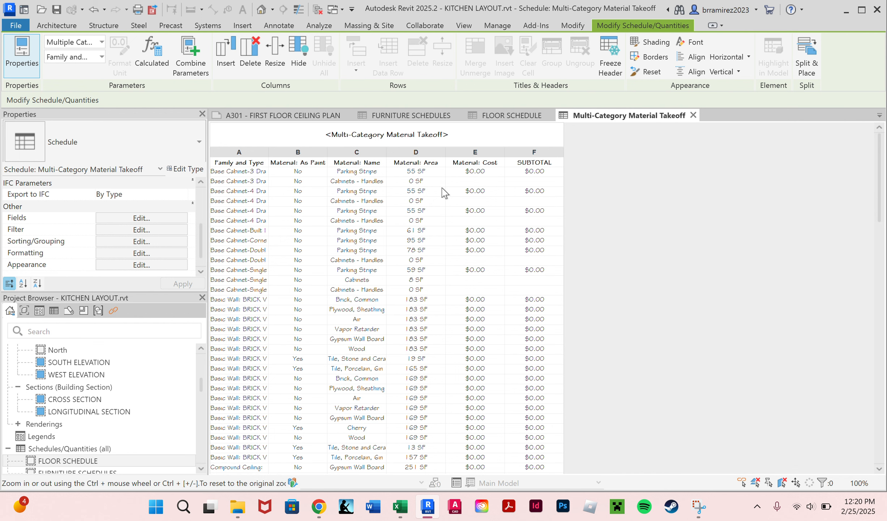
left_click(148, 230)
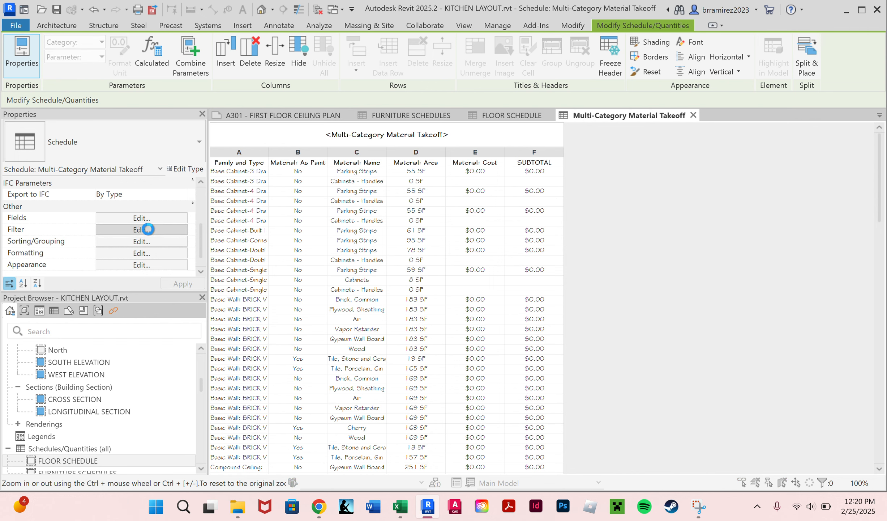
left_click(394, 112)
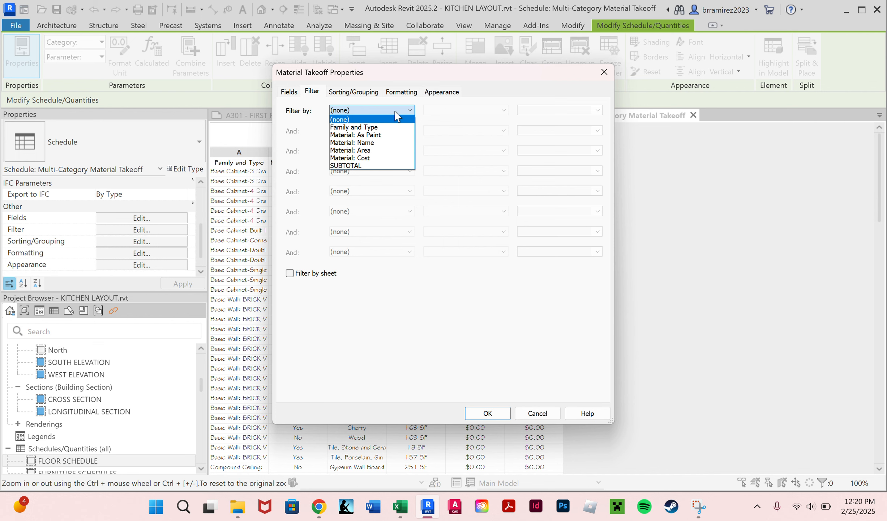
left_click(377, 137)
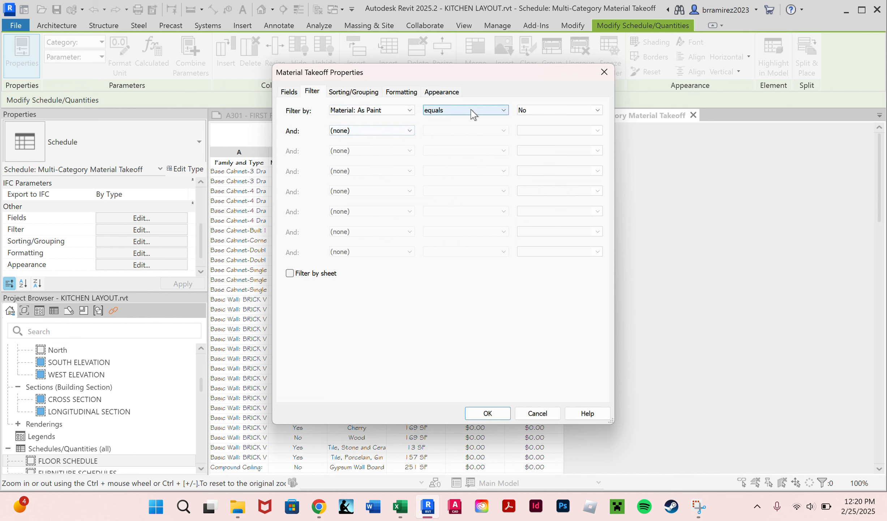
left_click(537, 115)
left_click(507, 119)
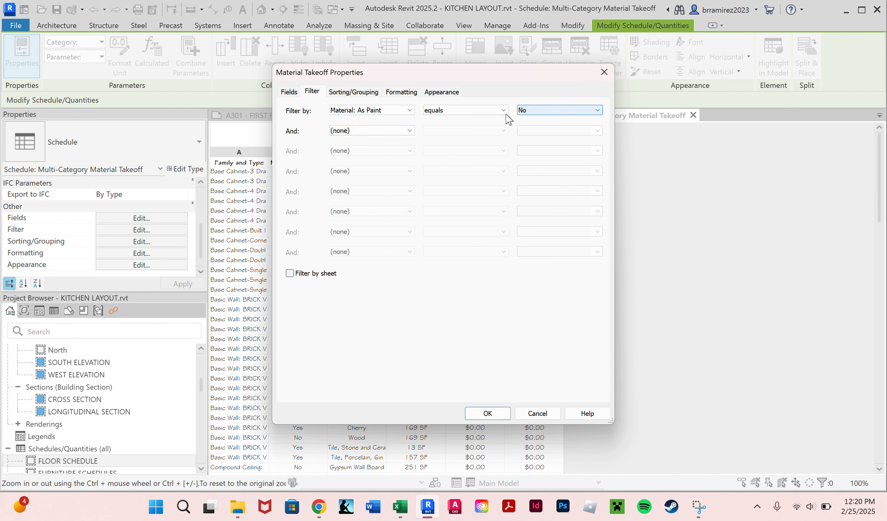
left_click(495, 114)
left_click(496, 116)
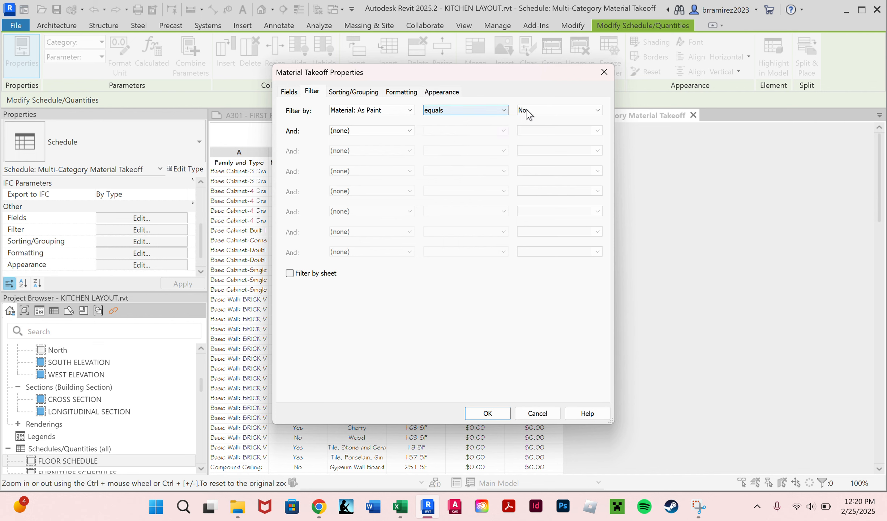
left_click(530, 113)
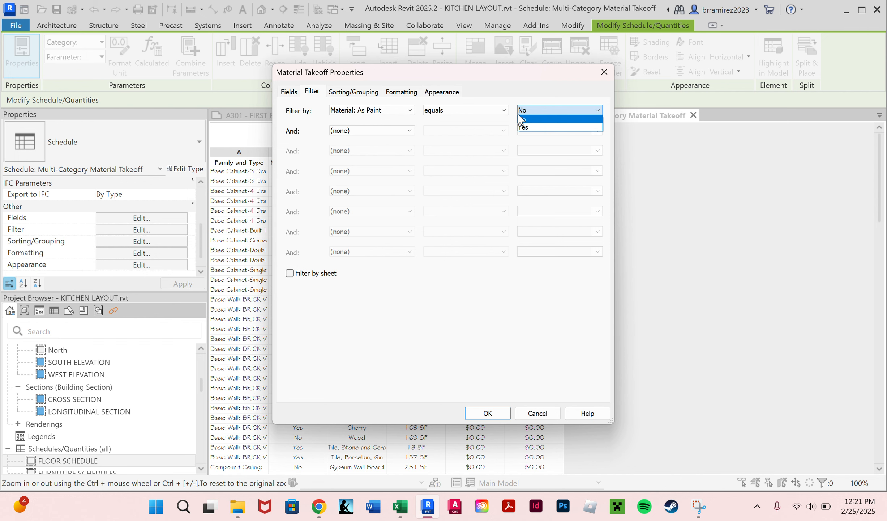
left_click(412, 112)
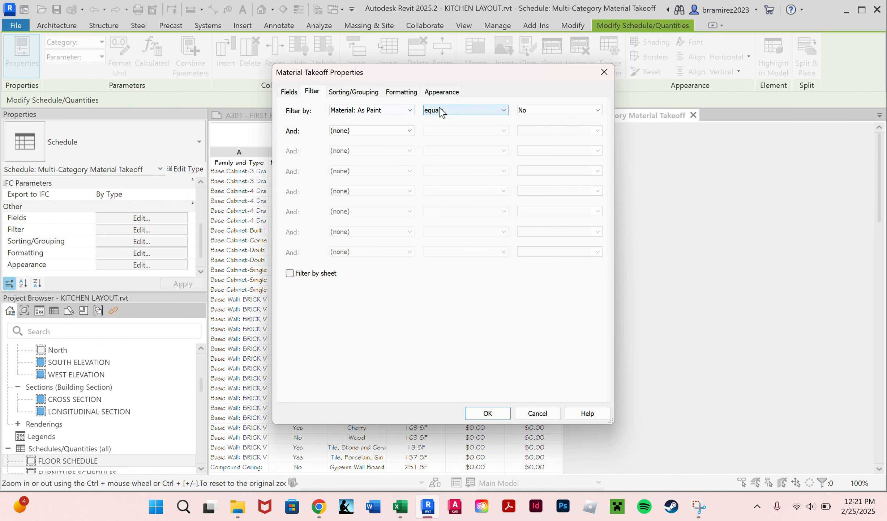
left_click(578, 110)
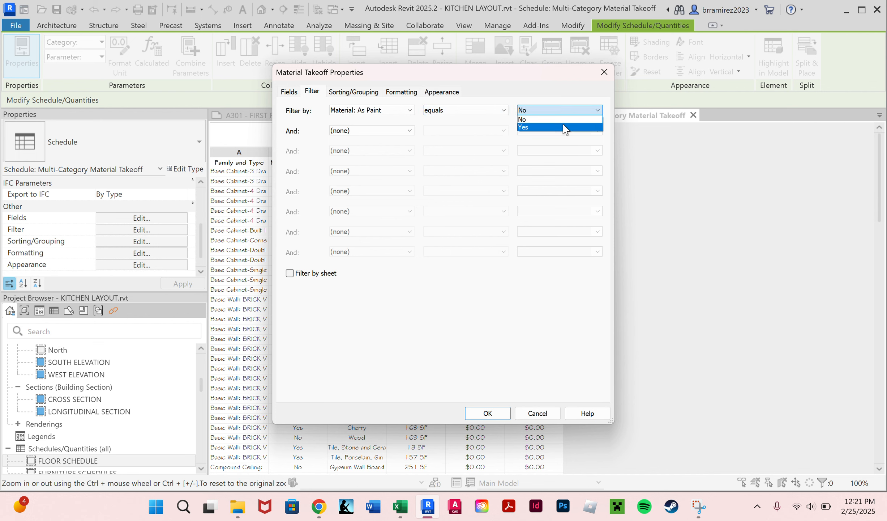
left_click(564, 127)
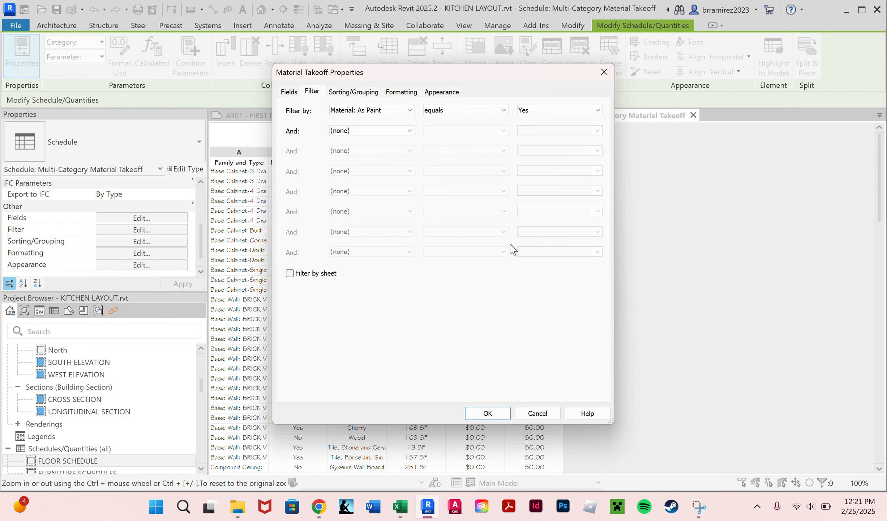
left_click(476, 416)
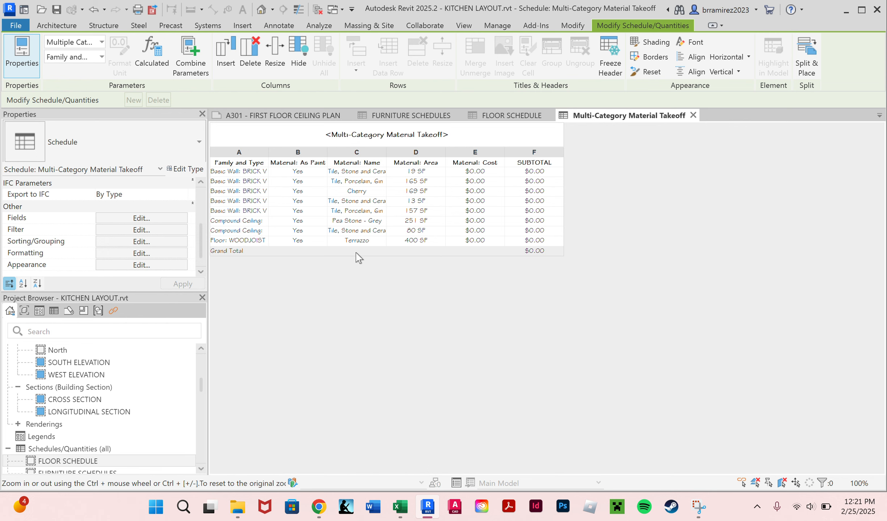
Widen the Material: Name and Family and Type columns enough to show their full text.
left_click_drag(387, 191, 413, 192)
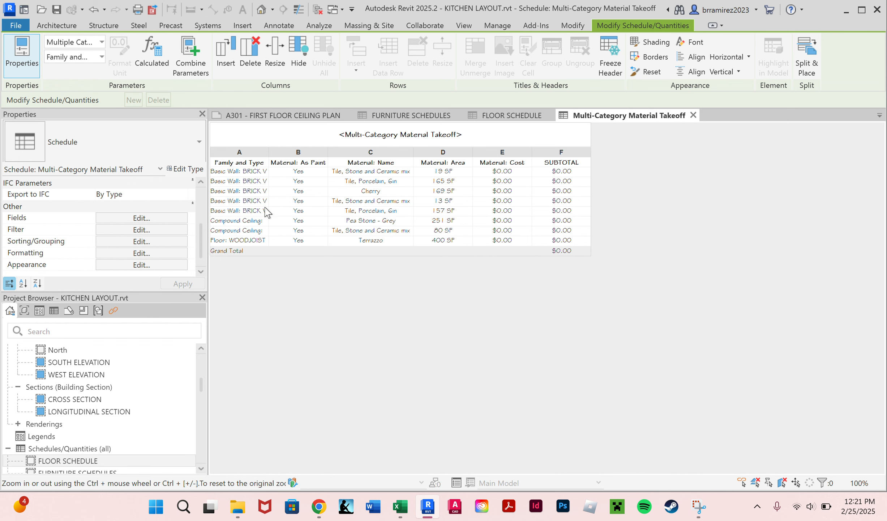
left_click_drag(269, 211, 353, 217)
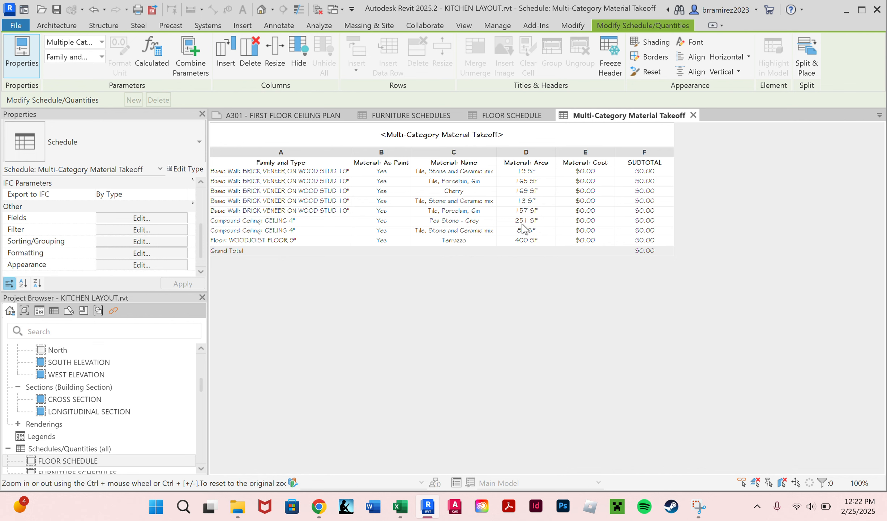
Set the Material: Cost of the Tile, Stone and Ceramic material in the Compound Ceiling row to 10.
left_click(593, 231)
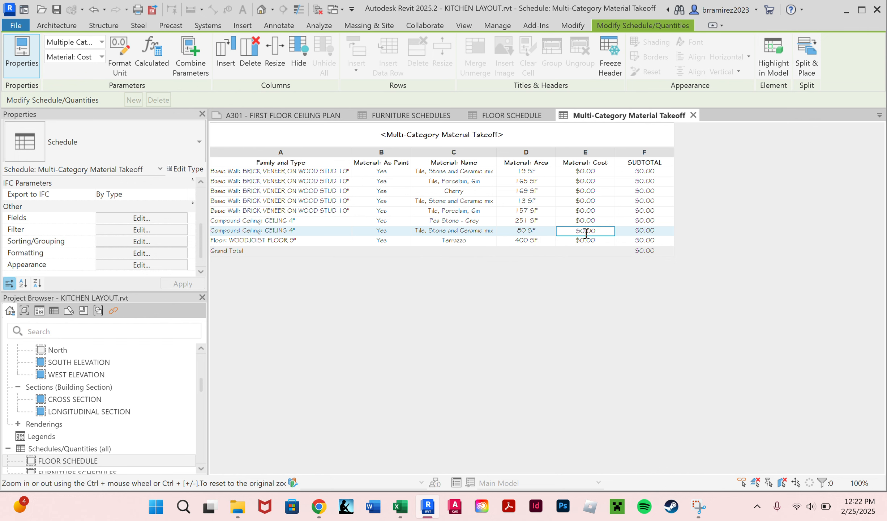
left_click(586, 232)
key("BackSpace")
type("10")
left_click(583, 201)
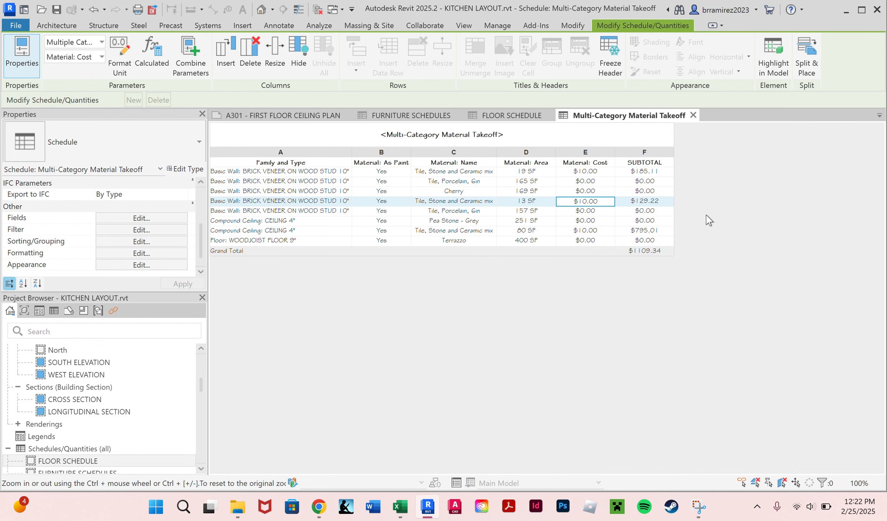
Set the Material: Cost of the Tile, Porcelain, 6in material to 8.50.
left_click(592, 180)
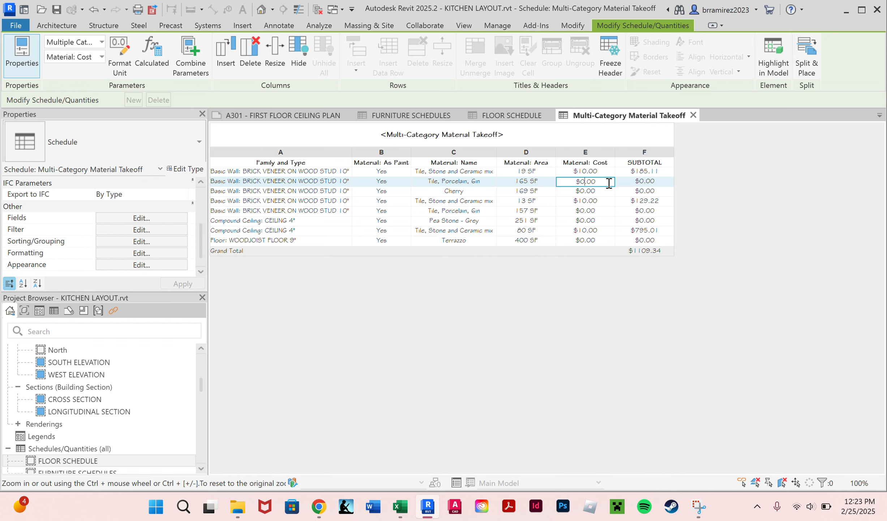
key("BackSpace")
type("8")
key("Delete")
type("50")
key("Return")
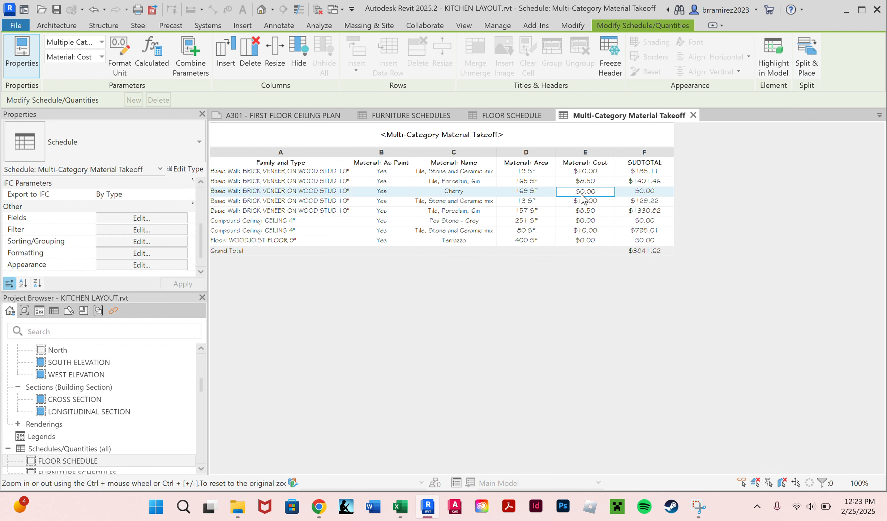
Rename the multi-category material takeoff as FINISH SCHEDULE by replacing its title text.
left_click(475, 139)
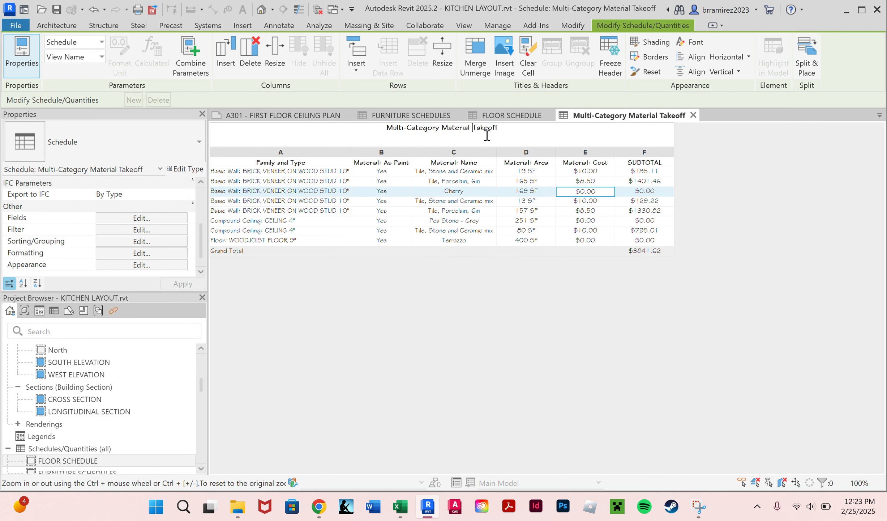
left_click(488, 130)
double_click(488, 130)
left_click_drag(500, 130, 383, 131)
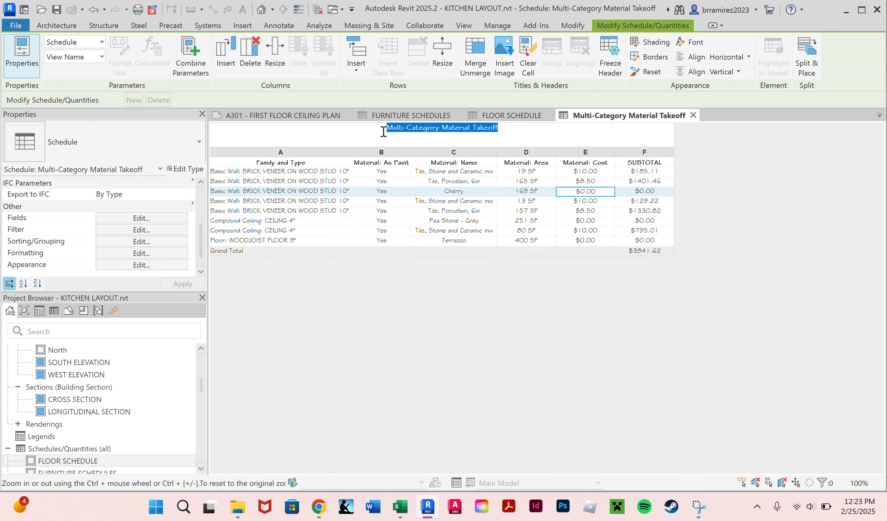
type("FINISH")
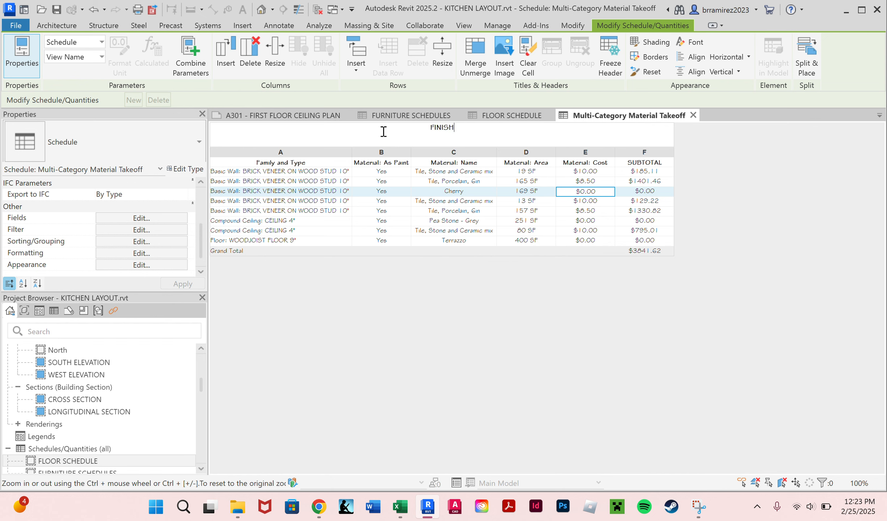
type(" SCHEDULE")
key("Return")
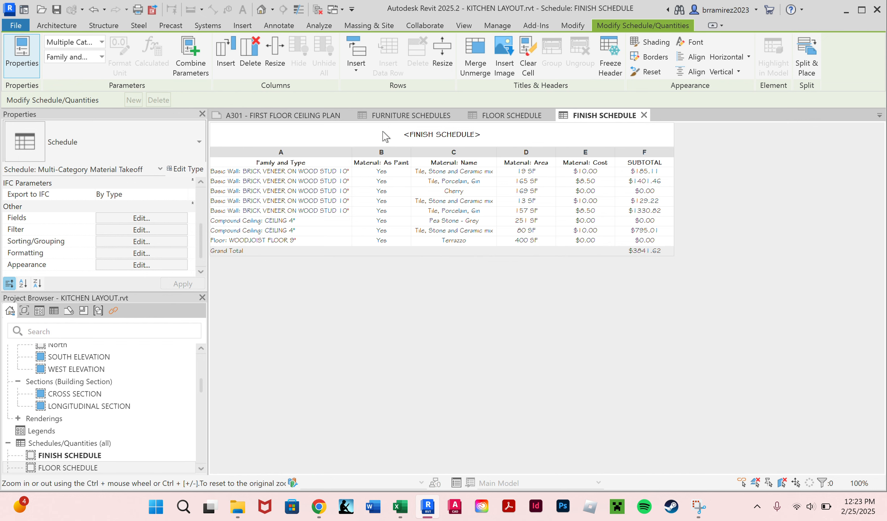
Set the Material: Cost of the Terrazzo material in the WOODJOIST FLOOR row to 8.50.
left_click(601, 210)
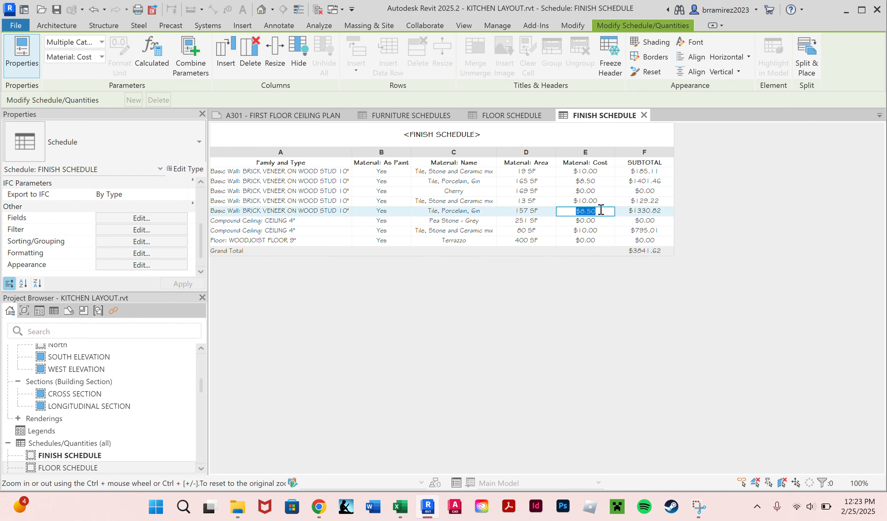
left_click(601, 230)
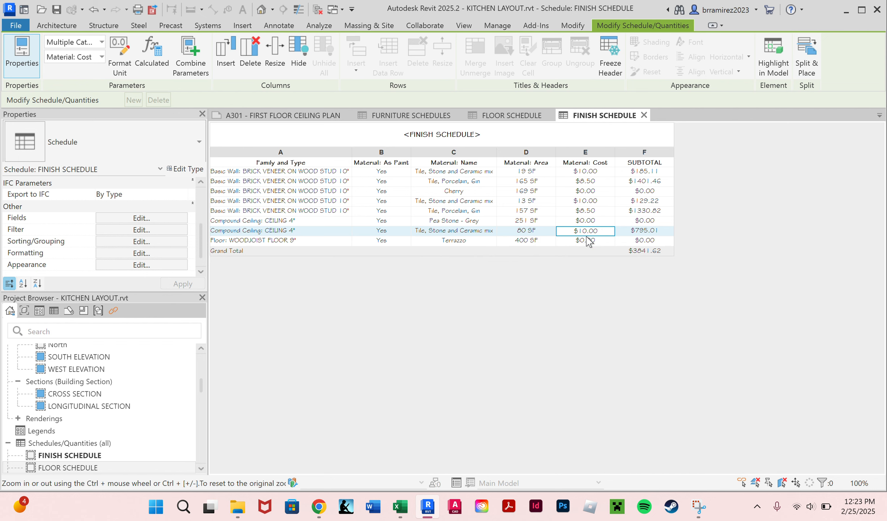
left_click(584, 240)
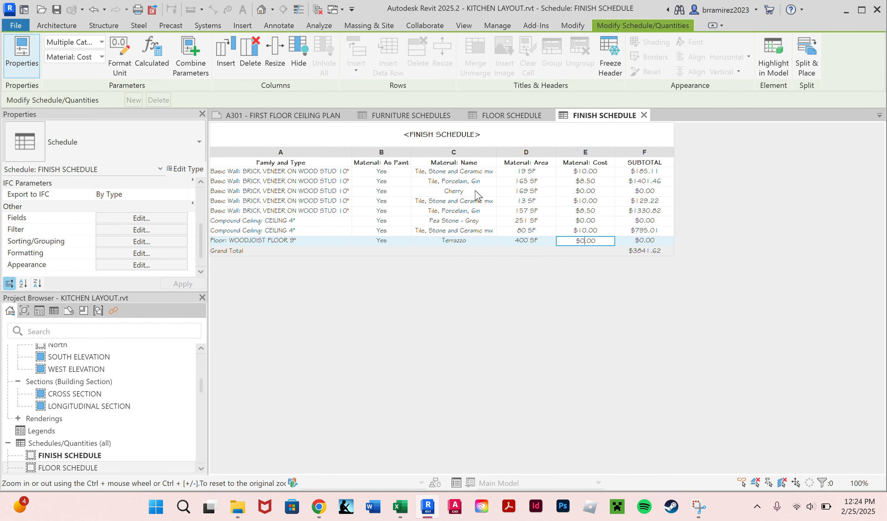
left_click(583, 190)
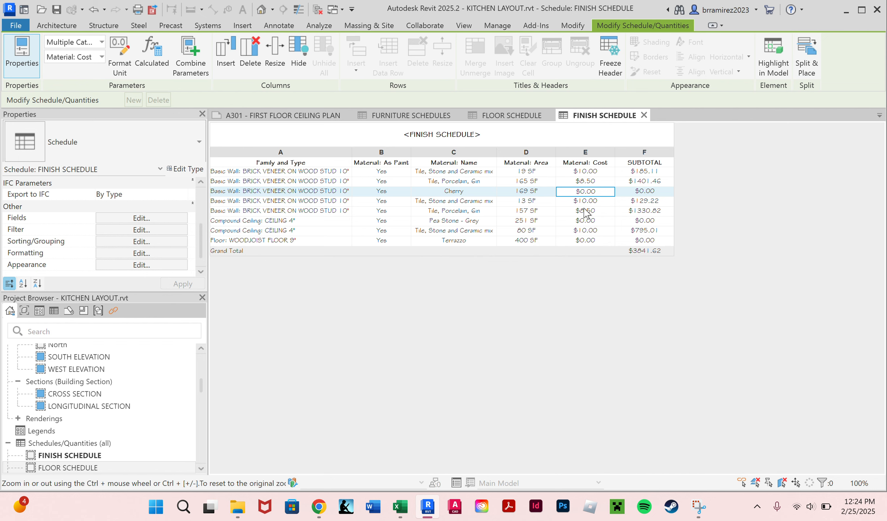
left_click(581, 240)
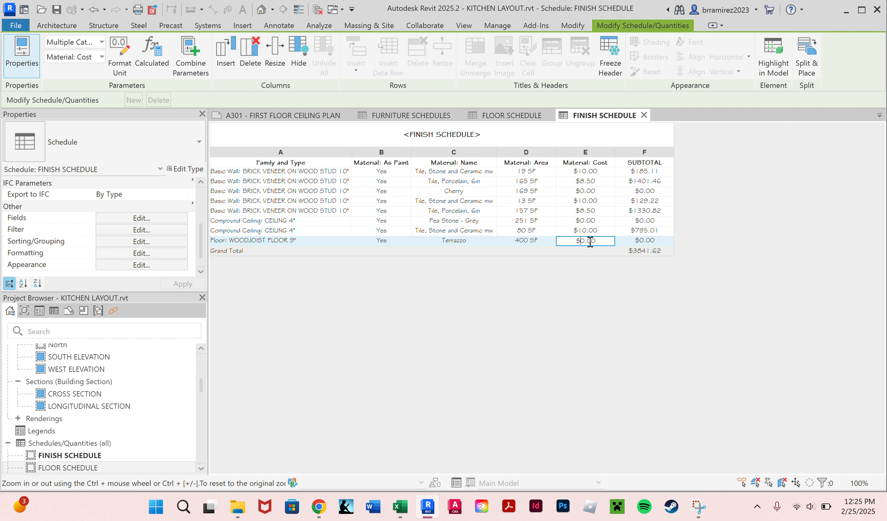
type("8")
key("BackSpace")
key("Delete")
type("8")
key("Delete")
type("50")
left_click(592, 247)
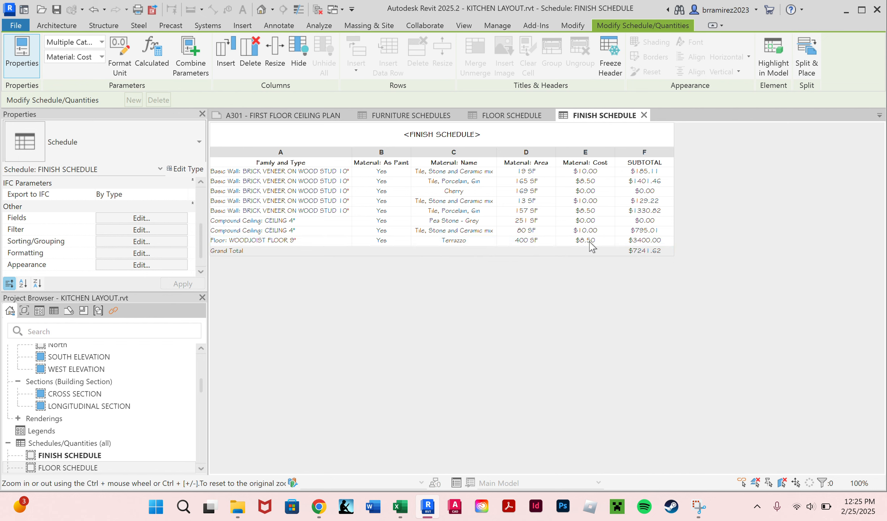
Set the Material: Cost of the Pea Stone - Grey material in the Compound Ceiling row to 8.
left_click(583, 221)
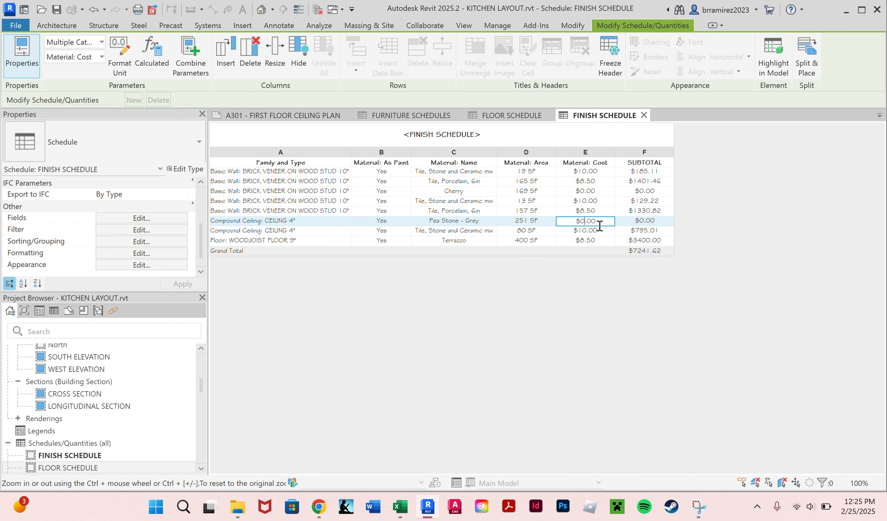
key("BackSpace")
type("8")
left_click(601, 230)
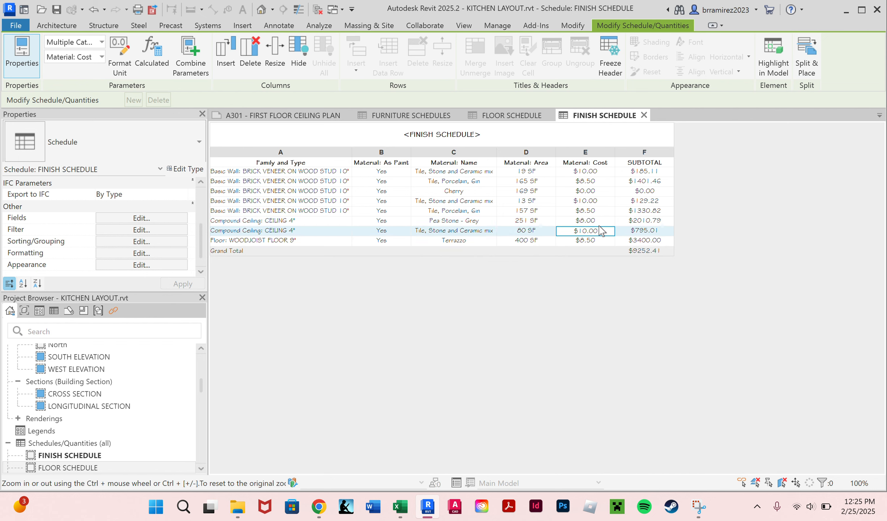
Set the Material: Cost of the Cherry material in the Basic Wall row to 12.
left_click(585, 191)
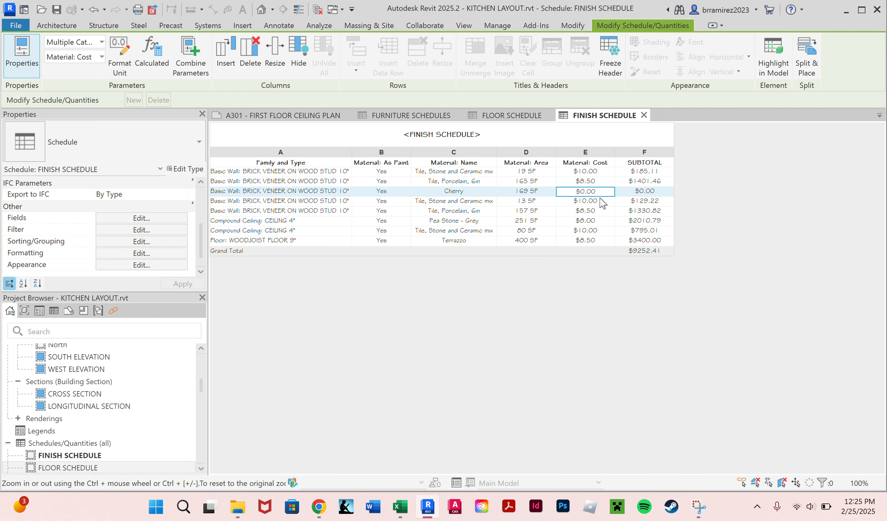
key("BackSpace")
type("12")
left_click(603, 199)
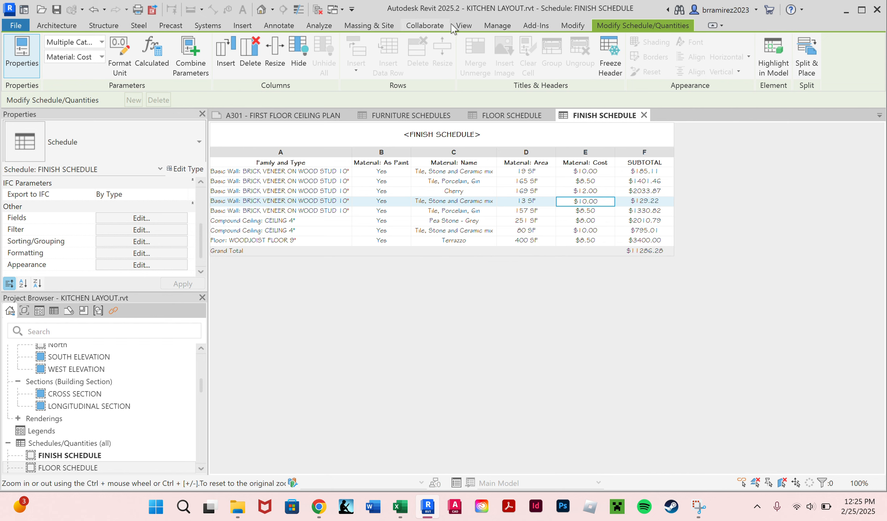
Start a new sheet list and add Sheet Name and Sheet Number as its scheduled fields.
left_click(462, 26)
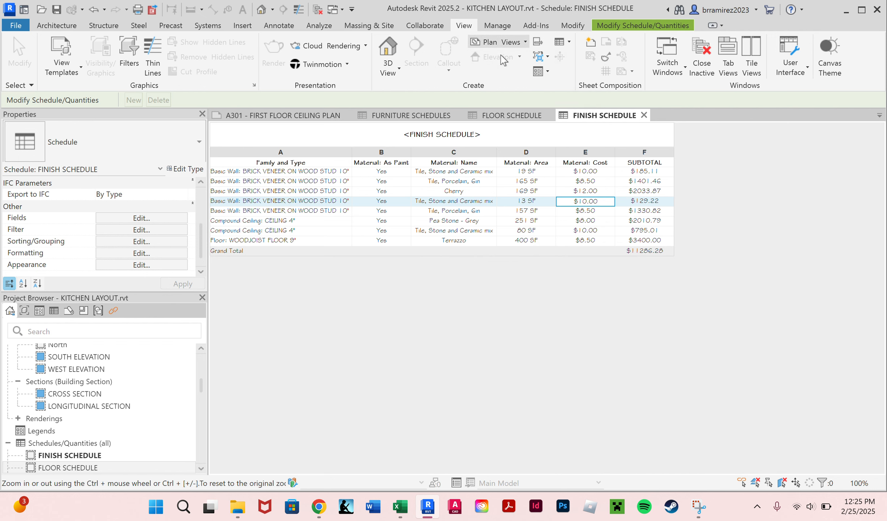
left_click(558, 51)
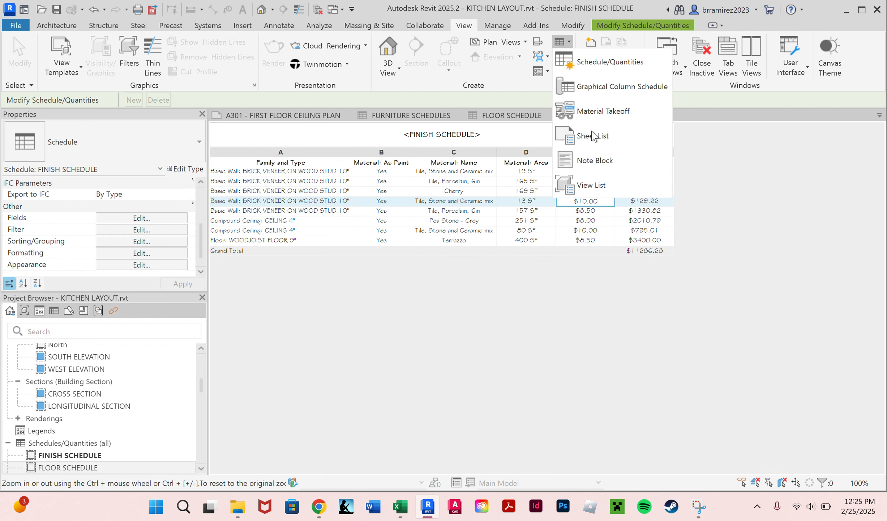
left_click(600, 141)
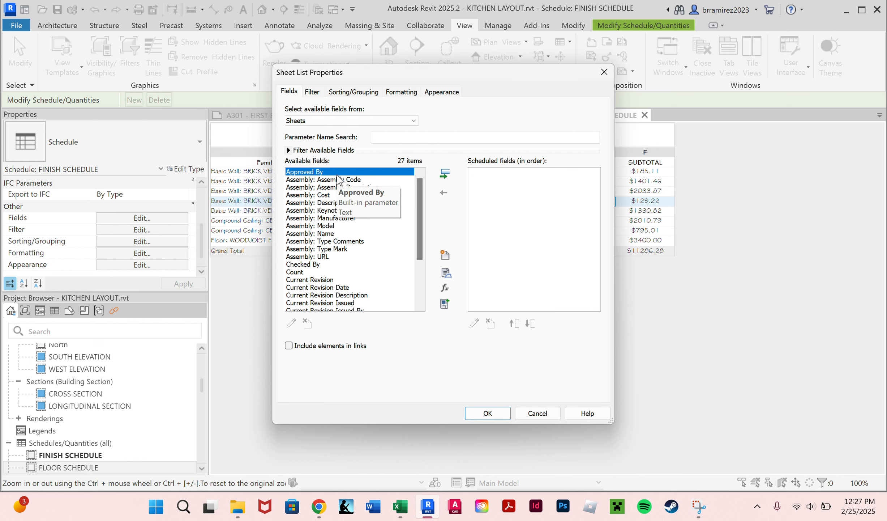
scroll(340, 264, "down", 3)
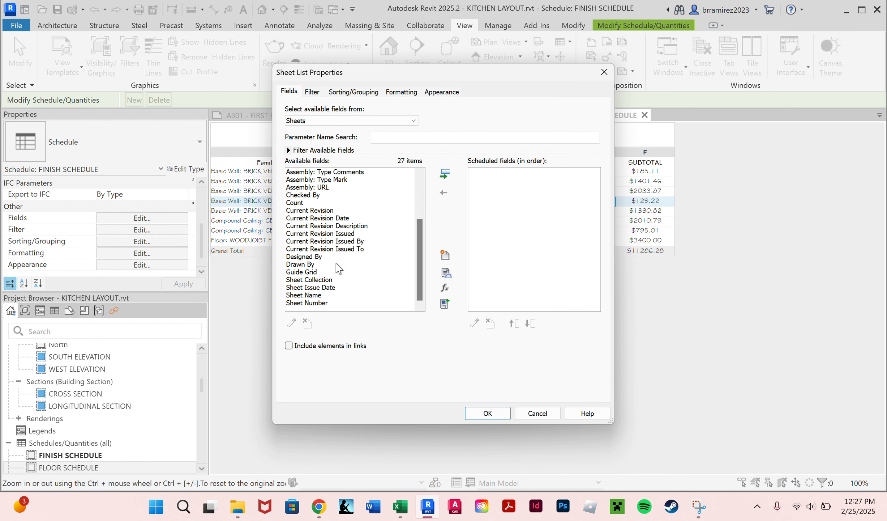
left_click(323, 295)
double_click(323, 294)
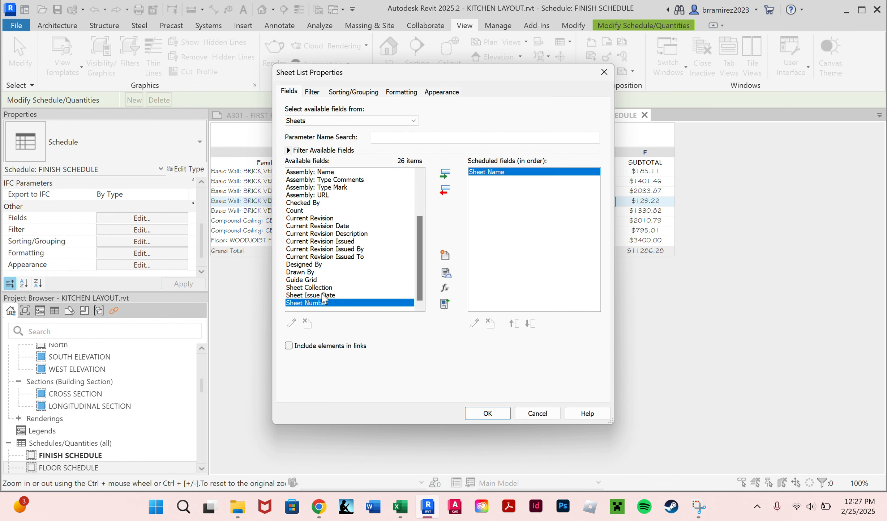
double_click(325, 302)
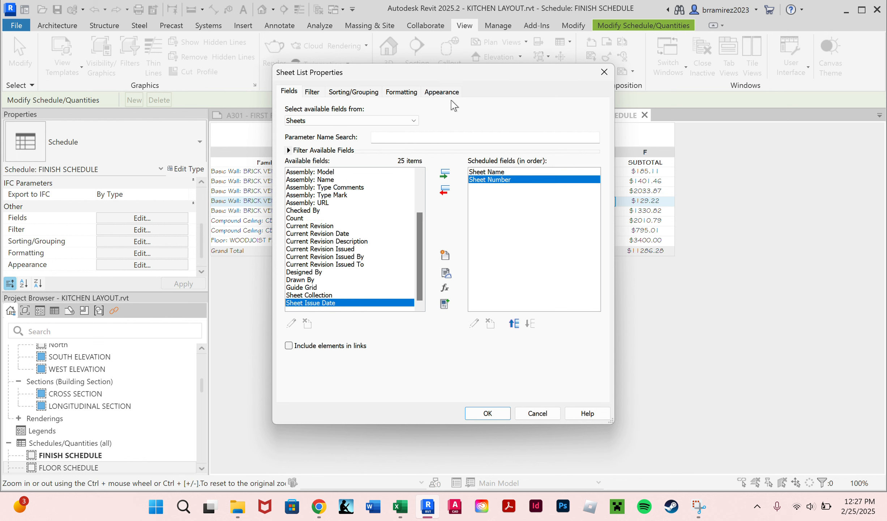
Turn off the blank row before data in the sheet list and set its title text to 3/32" STYLUS BT BOLD.
left_click(425, 93)
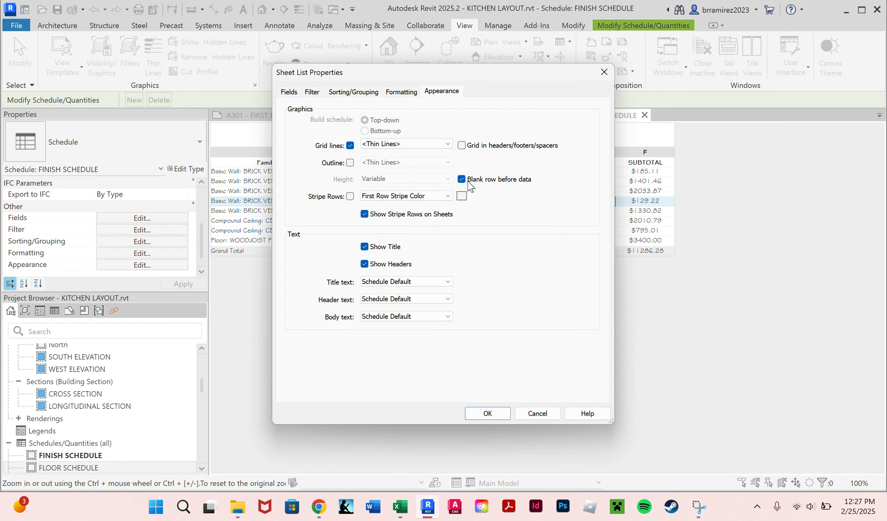
left_click(418, 285)
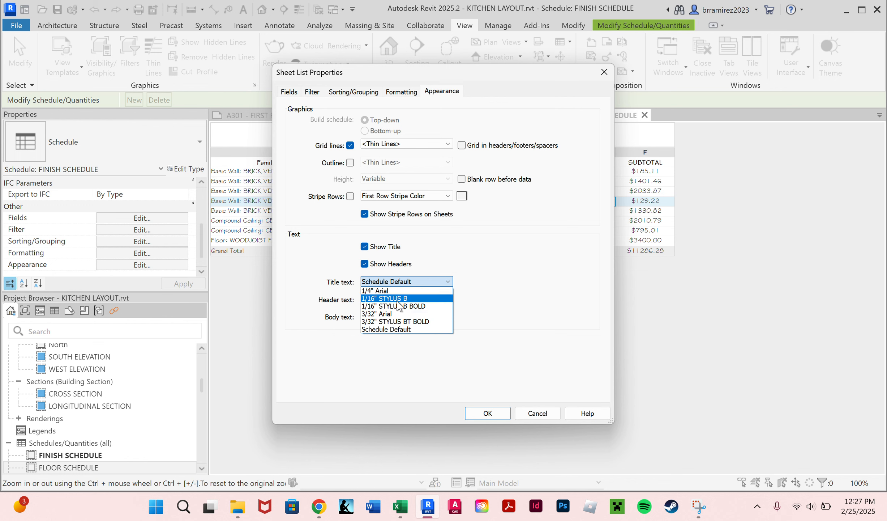
left_click(397, 321)
Set the sheet list's header text to 1/16" STYLUS B BOLD and its body text to 1/16" STYLUS B.
left_click(404, 299)
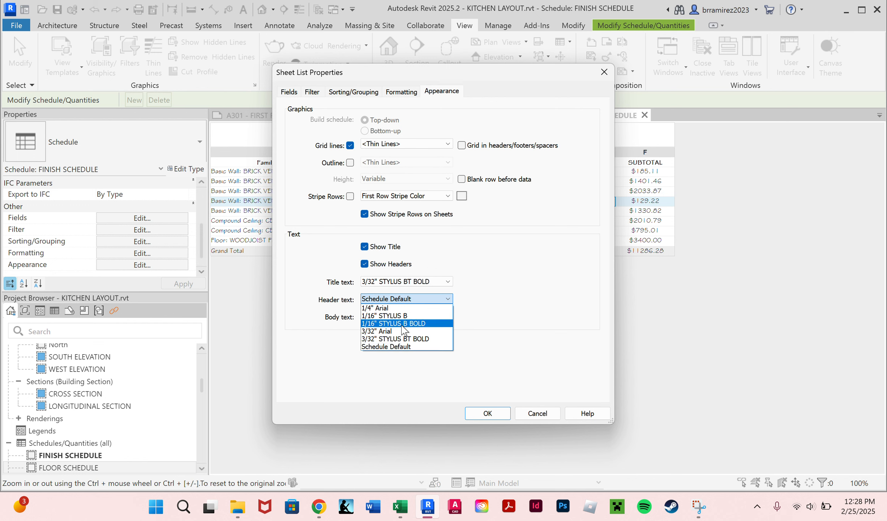
left_click(399, 324)
left_click(401, 317)
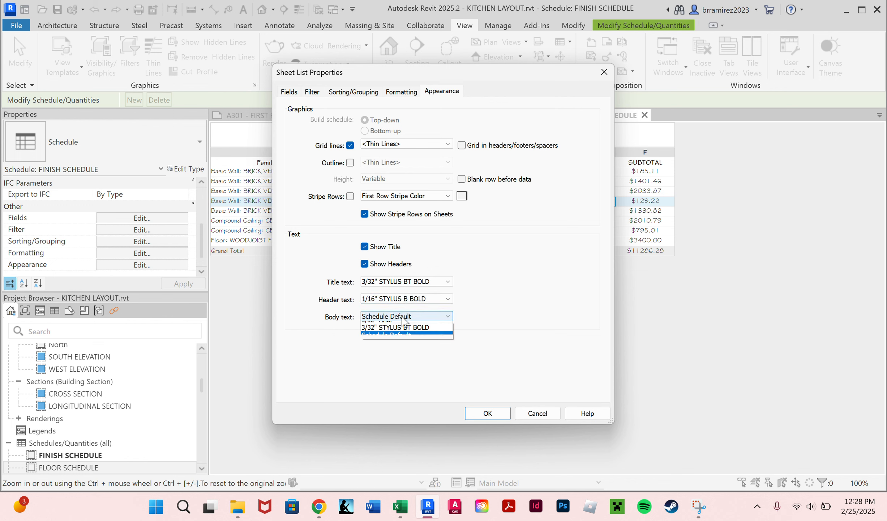
left_click(405, 339)
left_click(405, 317)
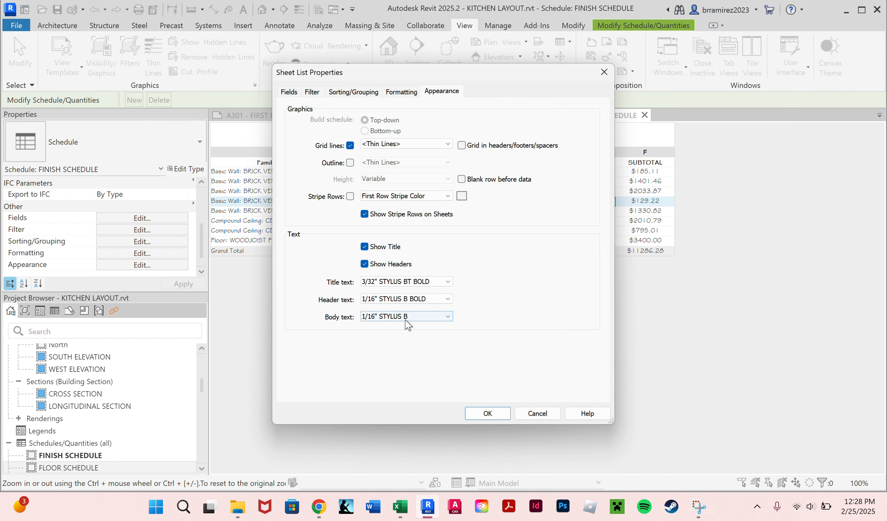
left_click(408, 340)
Reorder the sheet list's scheduled fields so that Sheet Number comes before Sheet Name.
left_click(402, 91)
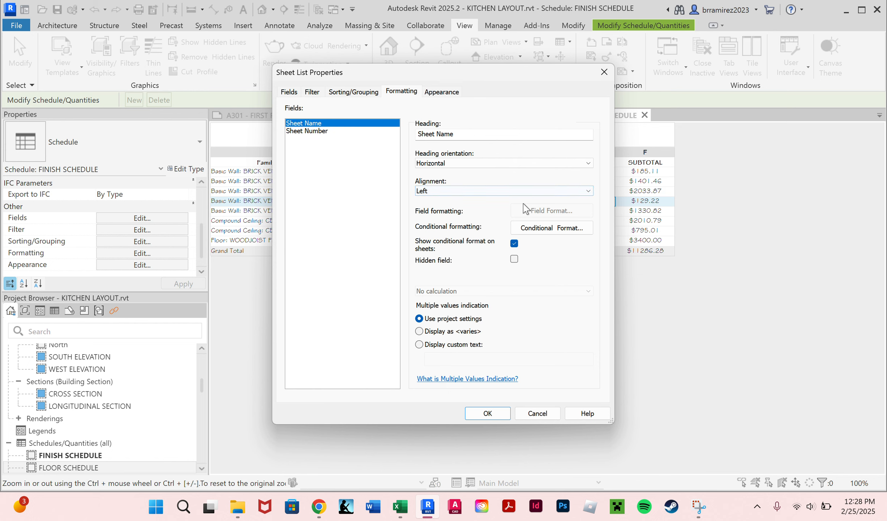
left_click(290, 93)
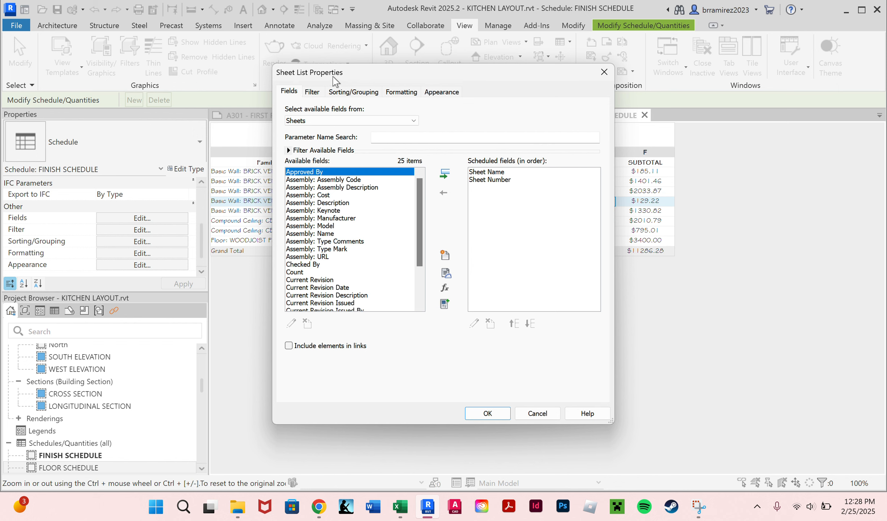
left_click(485, 180)
left_click(514, 323)
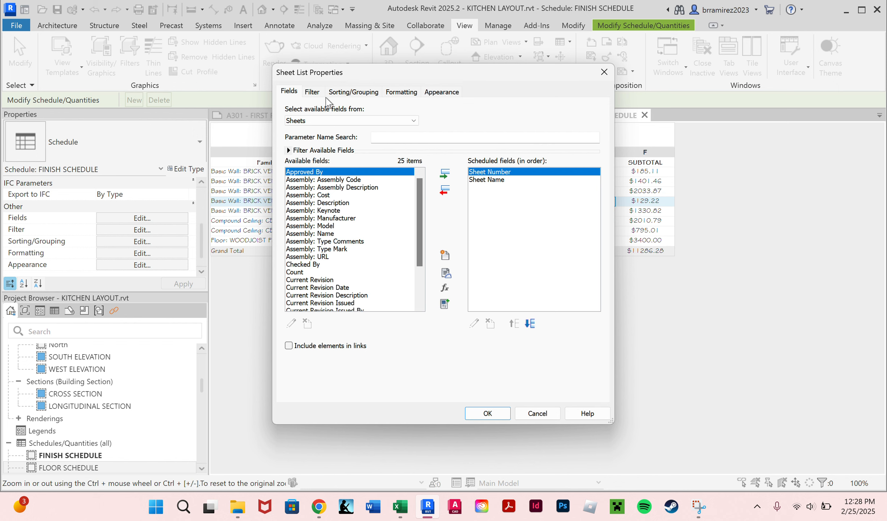
Set the alignment of both the Sheet Number and Sheet Name fields to Center.
left_click(337, 95)
left_click(397, 93)
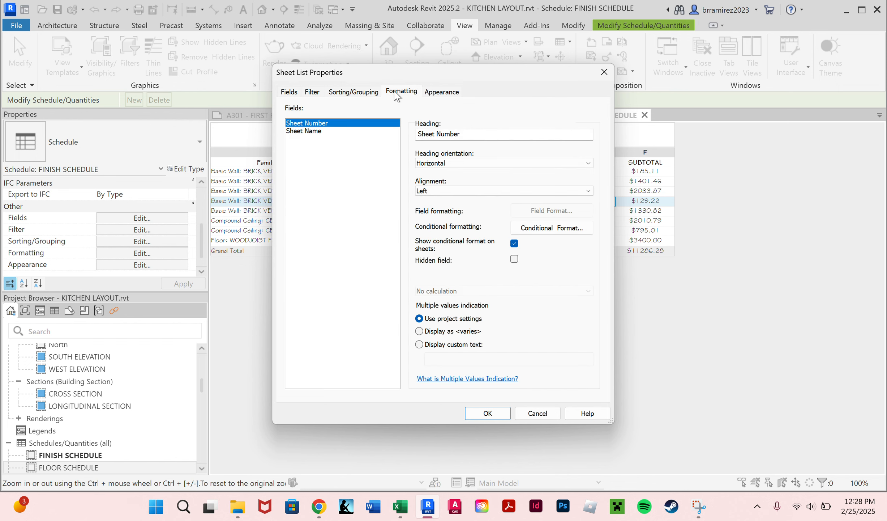
left_click(444, 191)
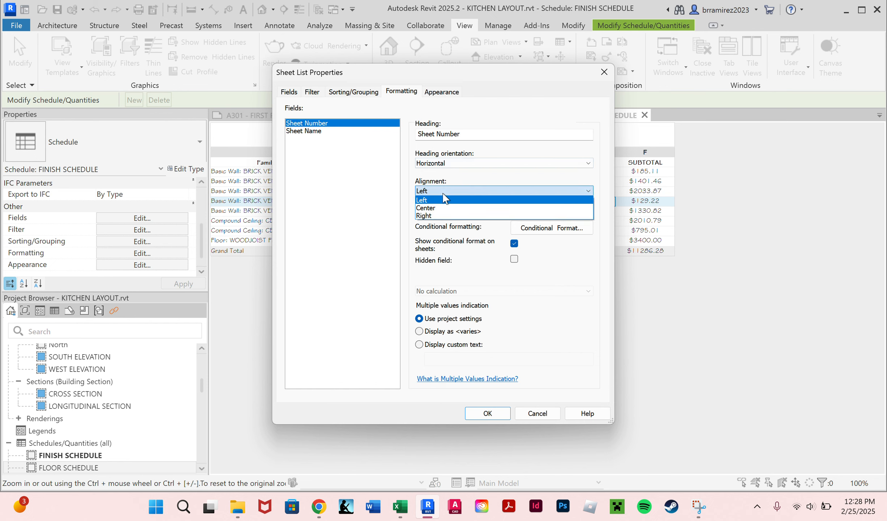
left_click(439, 208)
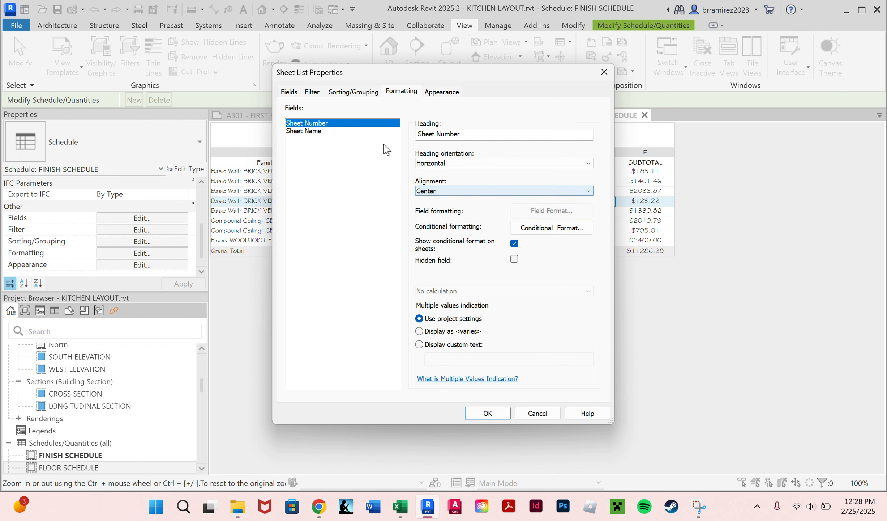
left_click(376, 131)
left_click(434, 191)
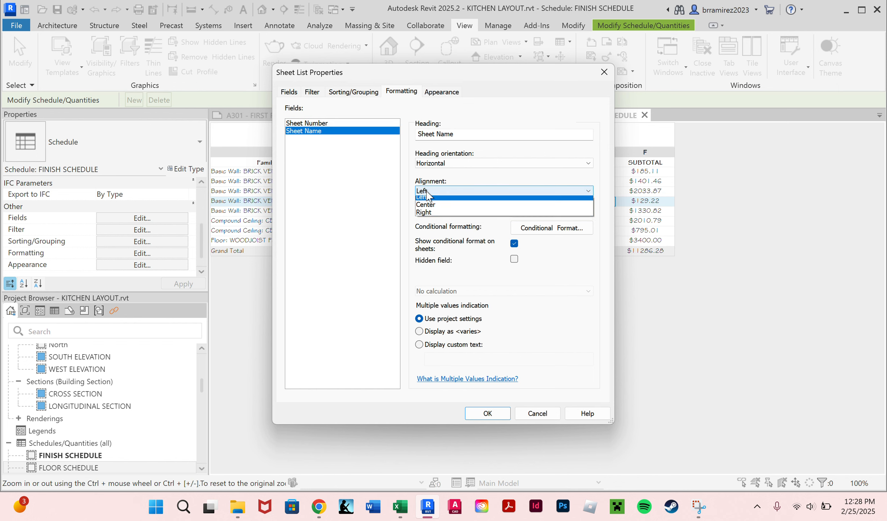
left_click(437, 208)
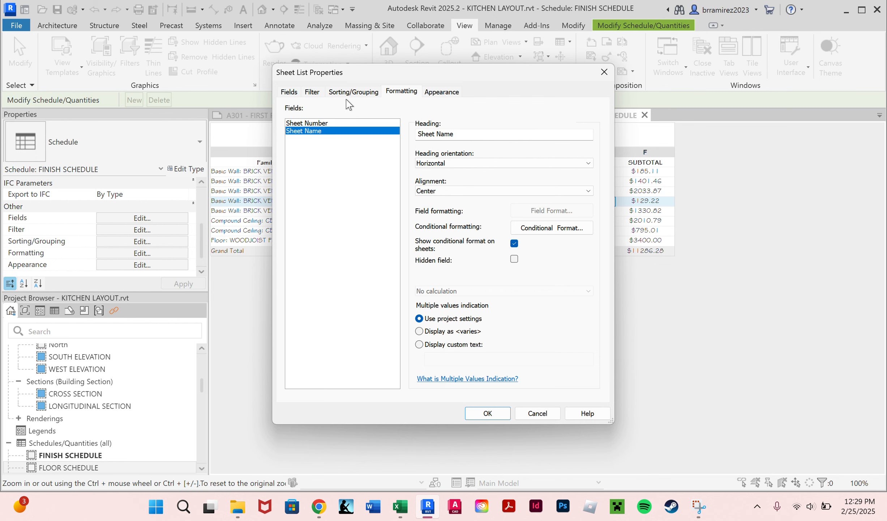
Set the Sheet Name field's alignment to Left, check the appearance settings and accept the sheet list properties.
left_click(368, 124)
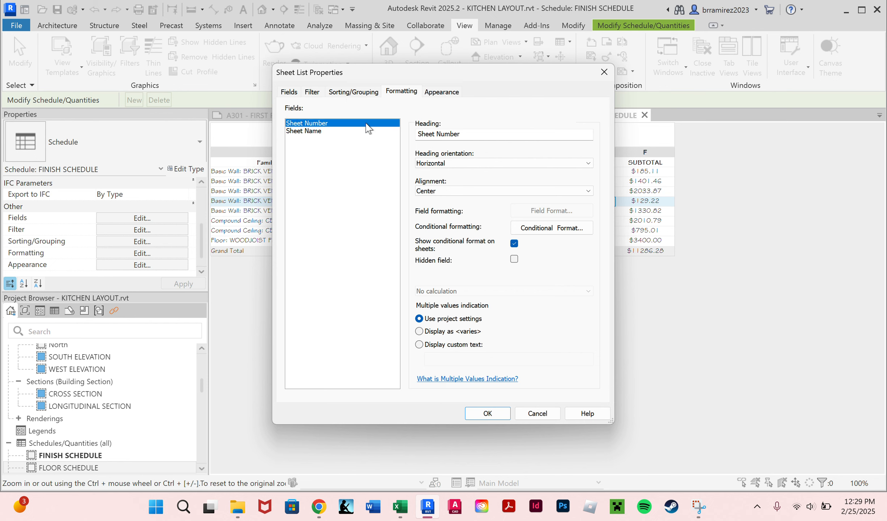
left_click(361, 132)
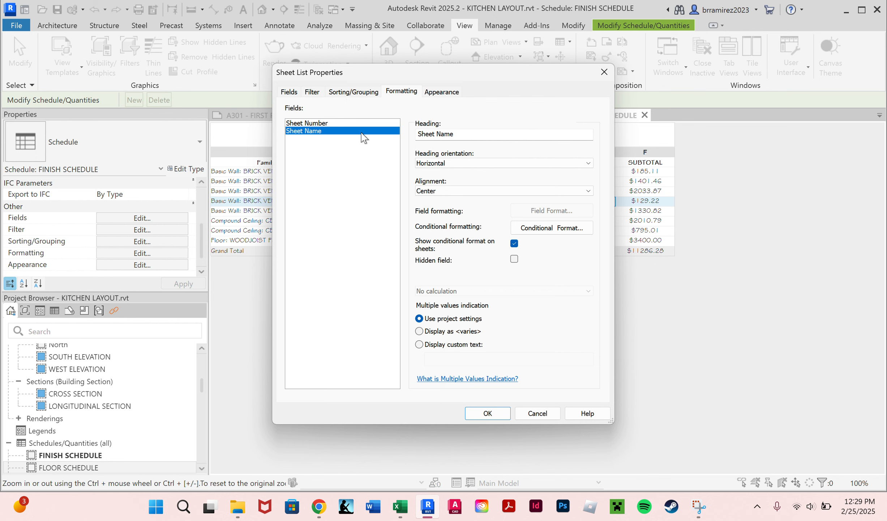
left_click(460, 193)
left_click(466, 201)
left_click(452, 96)
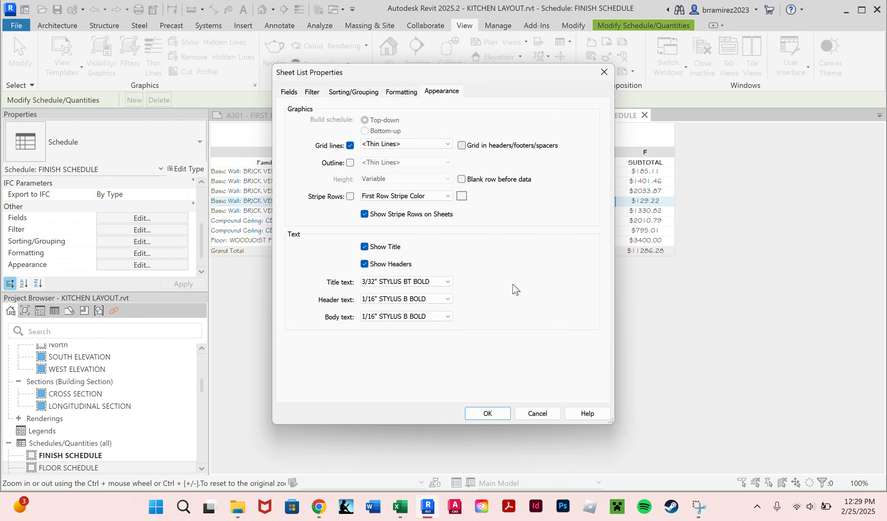
left_click(487, 413)
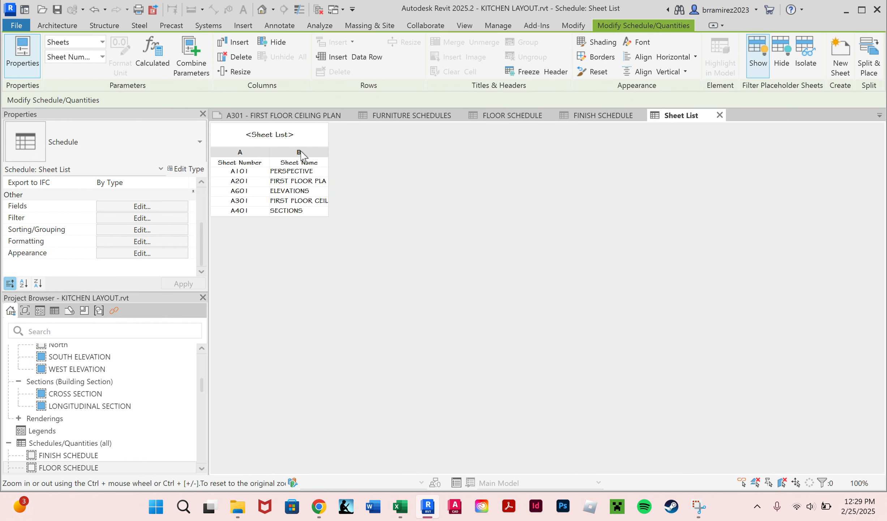
Widen the Sheet Name column to fit the longest name and retitle the schedule SHEET LIST.
left_click_drag(328, 177, 362, 181)
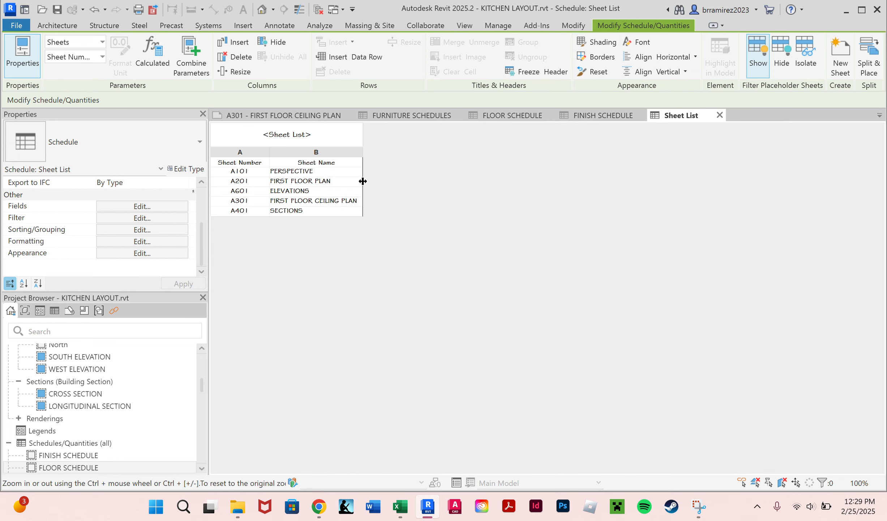
left_click(301, 133)
left_click_drag(305, 128, 250, 130)
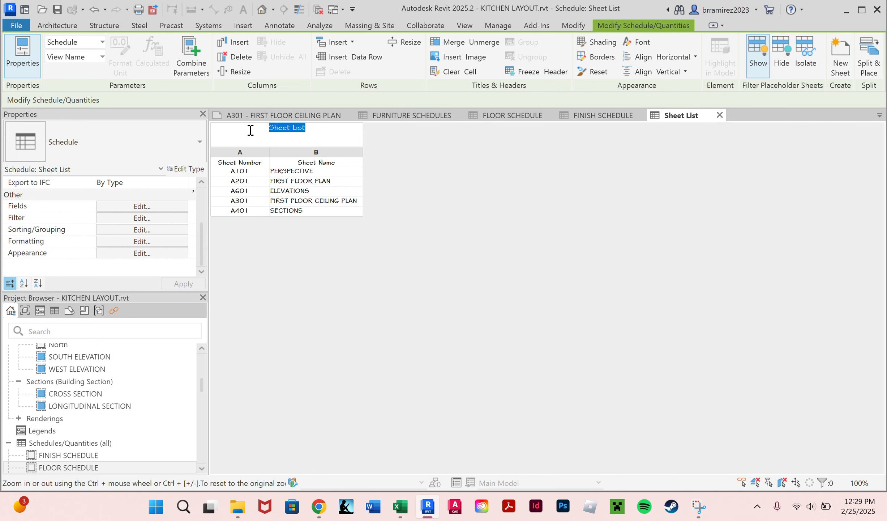
type("SHEET LIST")
key("Return")
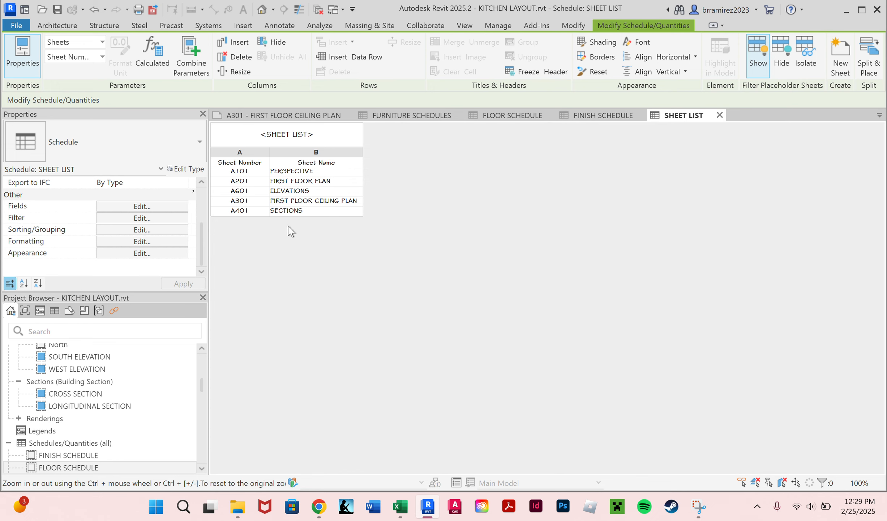
left_click(249, 190)
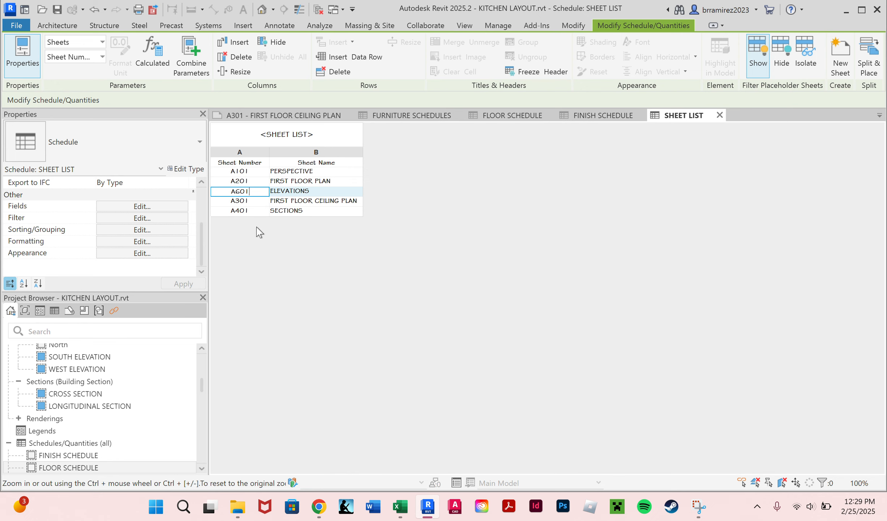
left_click(293, 212)
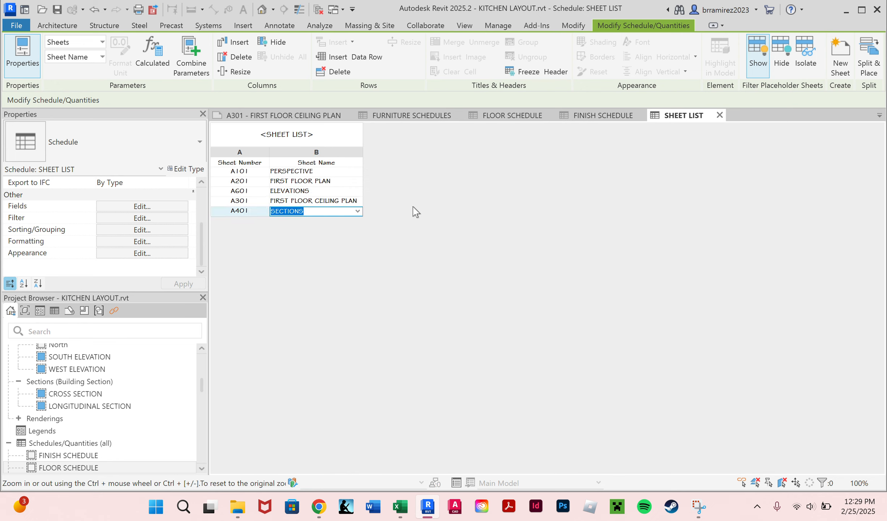
left_click(268, 141)
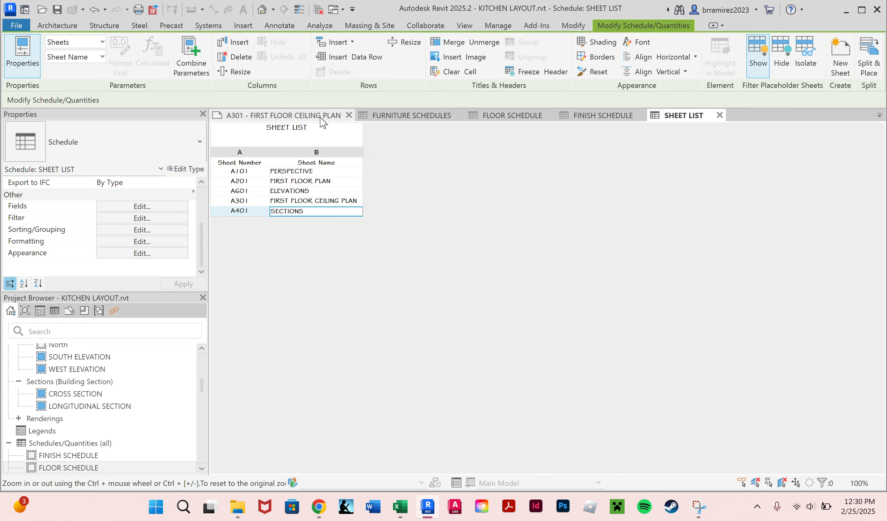
Open sheet A101 - PERSPECTIVE and place it first among the open views.
scroll(80, 423, "down", 2)
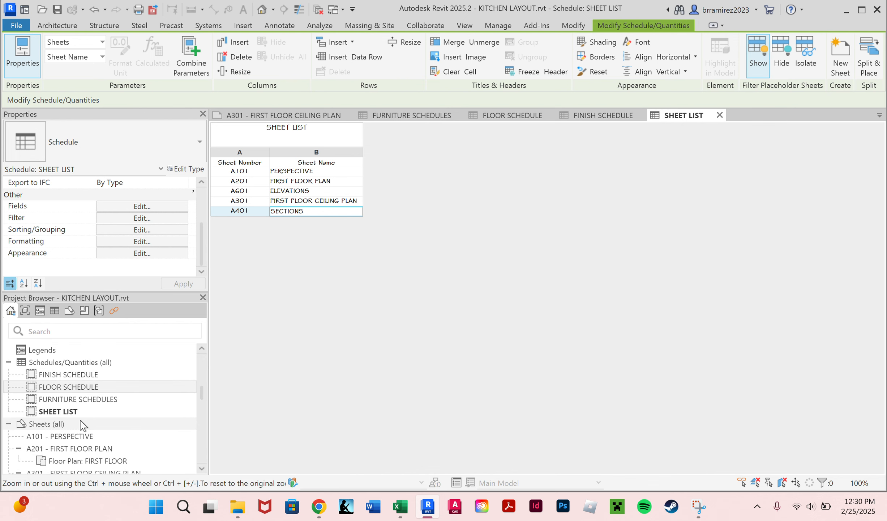
scroll(83, 425, "down", 1)
double_click(68, 423)
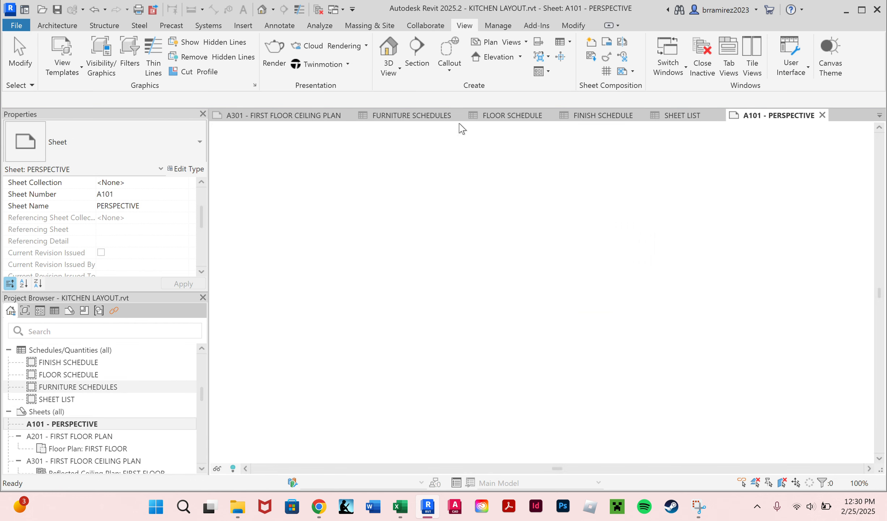
left_click_drag(778, 114, 266, 120)
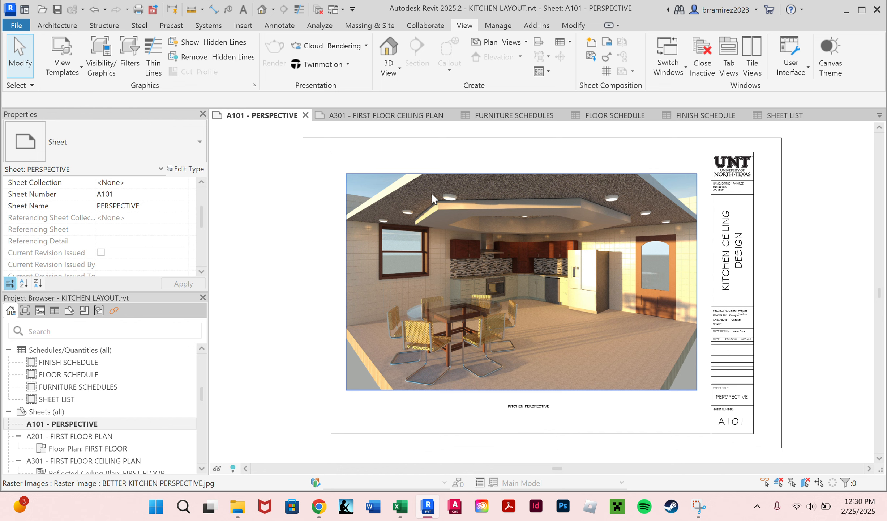
left_click(69, 399)
double_click(71, 399)
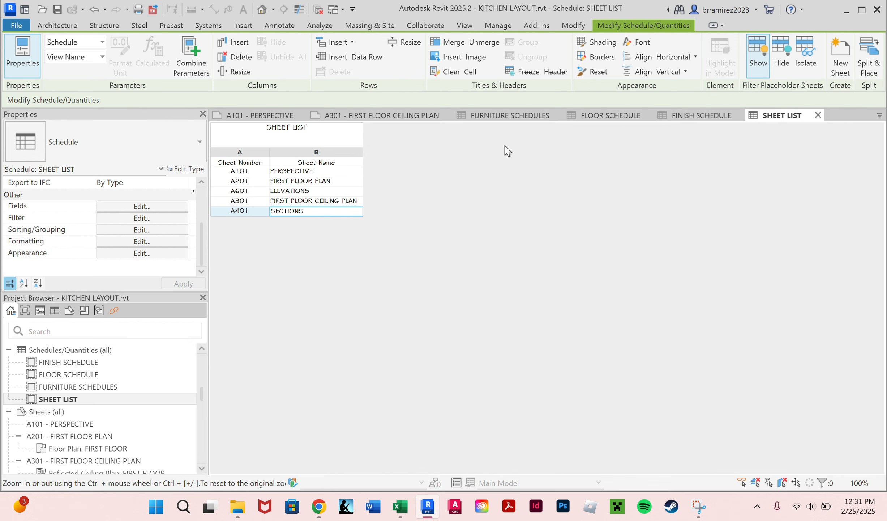
left_click(264, 119)
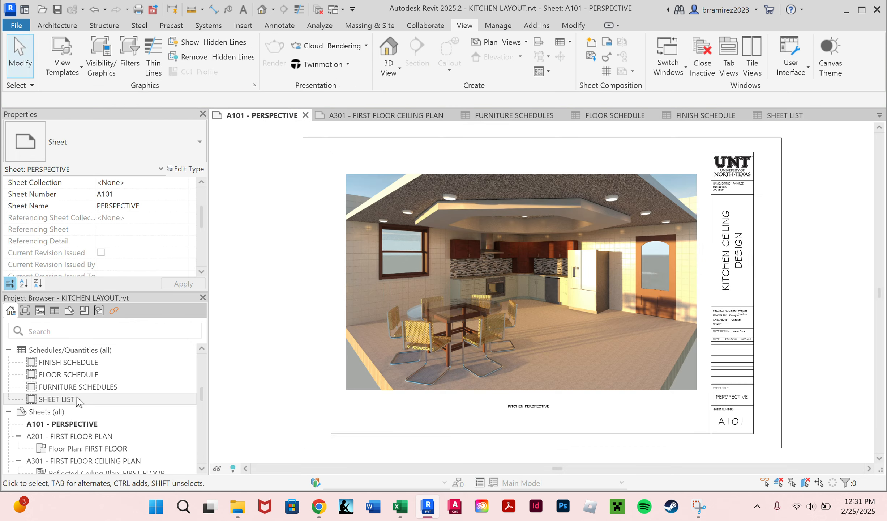
Place the SHEET LIST schedule on sheet A101 under the lower-left corner of the kitchen rendering, aligned with the image's left edge.
left_click_drag(72, 398, 418, 408)
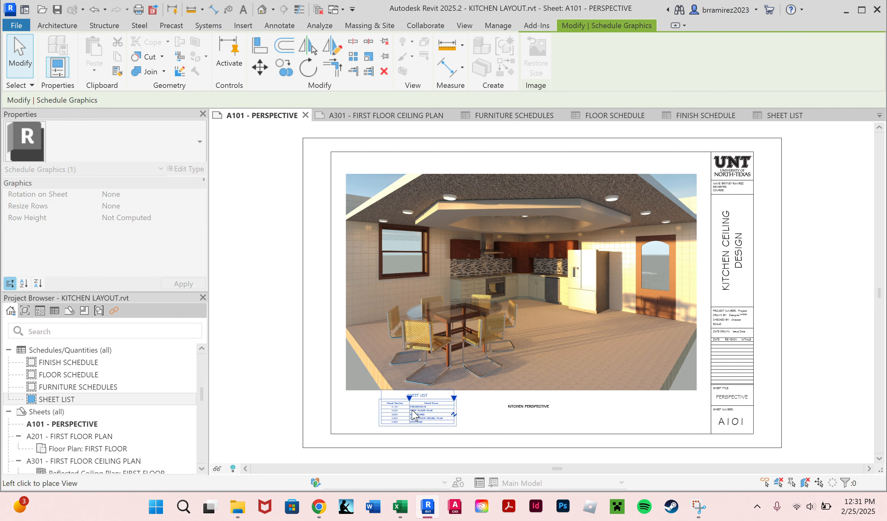
left_click(383, 420)
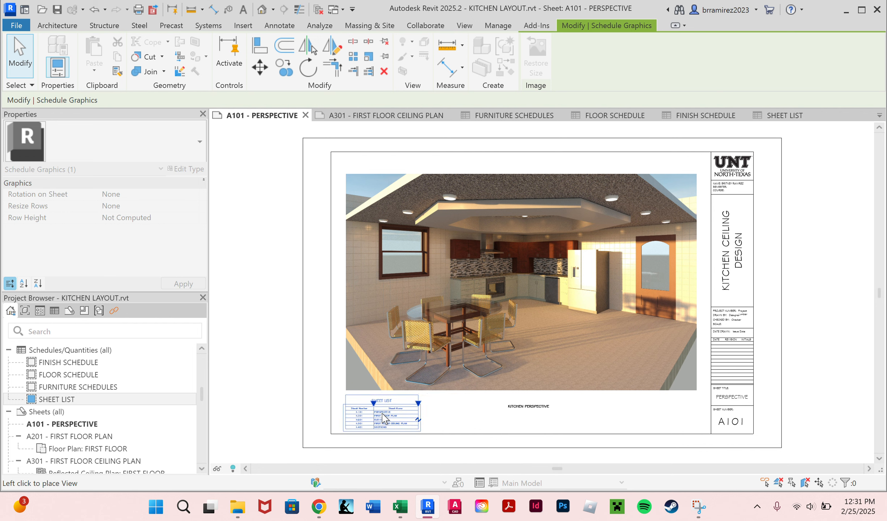
left_click(384, 419)
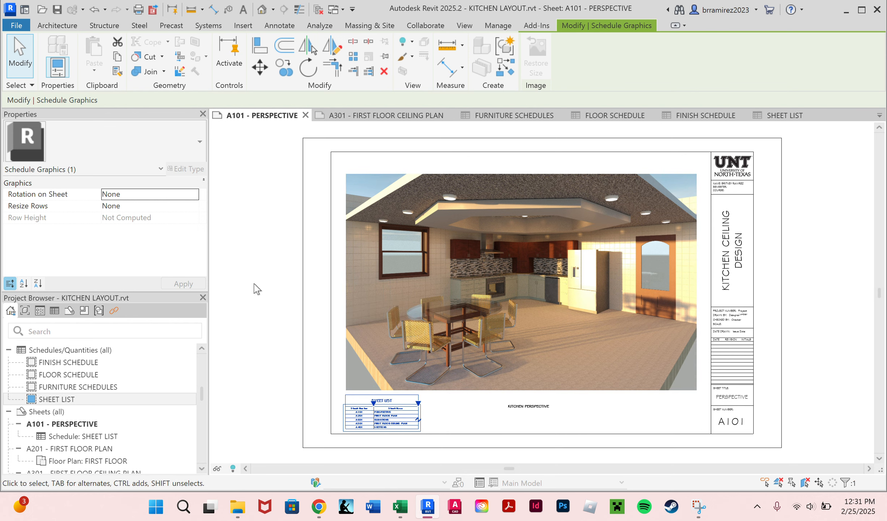
left_click(267, 305)
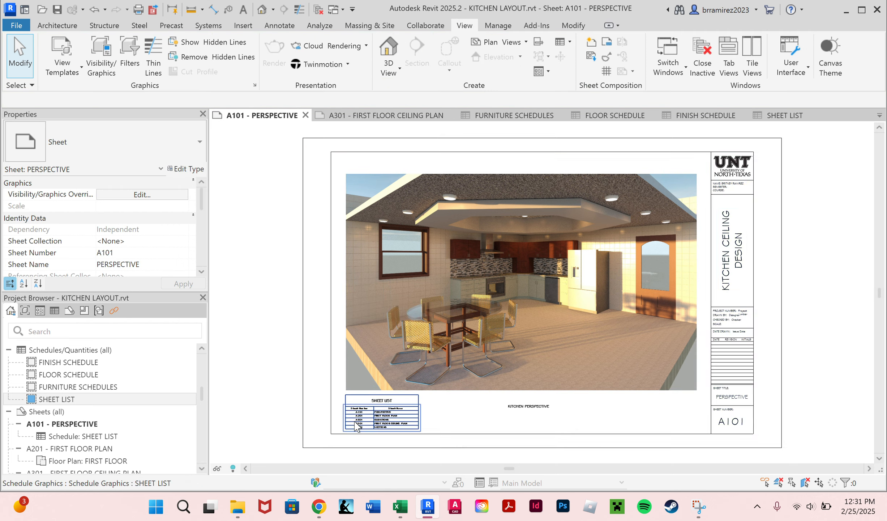
Examine the placed sheet list's text and its position relative to the rendering and the sheet border.
scroll(355, 419, "up", 5)
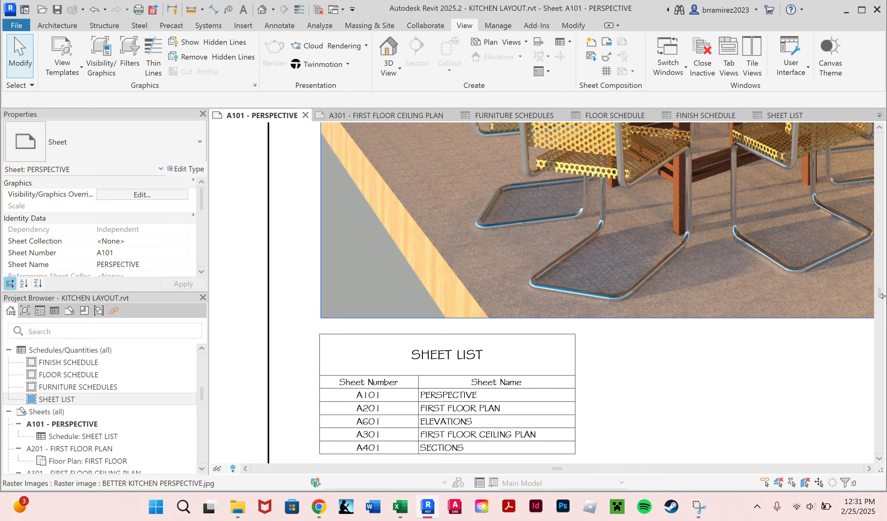
left_click_drag(881, 297, 882, 304)
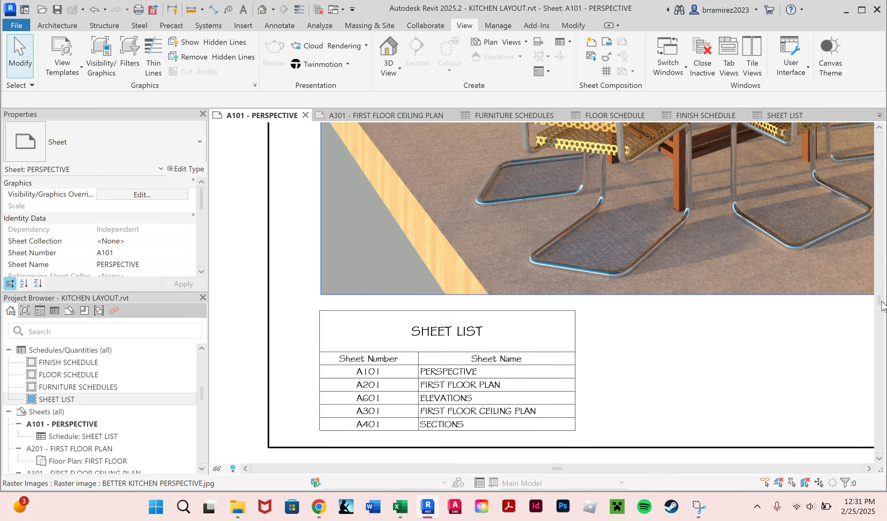
scroll(518, 267, "down", 6)
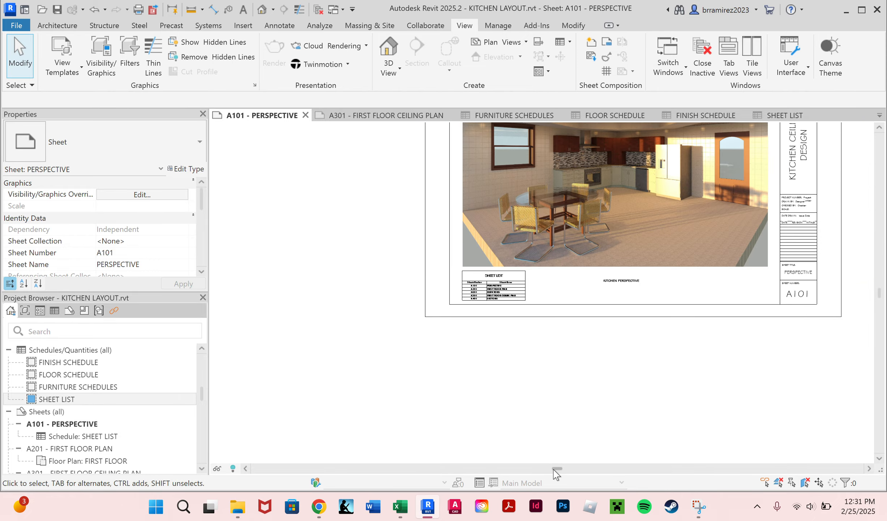
left_click_drag(556, 468, 587, 468)
scroll(490, 291, "up", 6)
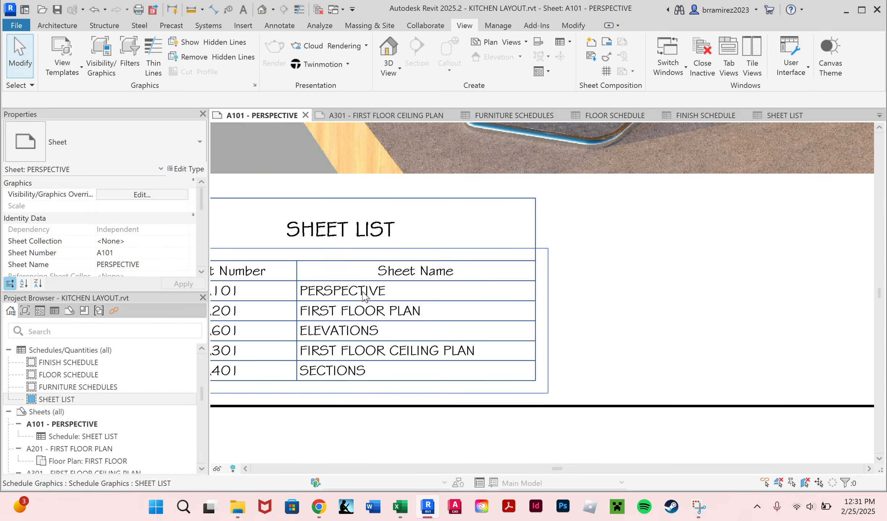
scroll(580, 275, "down", 5)
left_click_drag(562, 469, 641, 468)
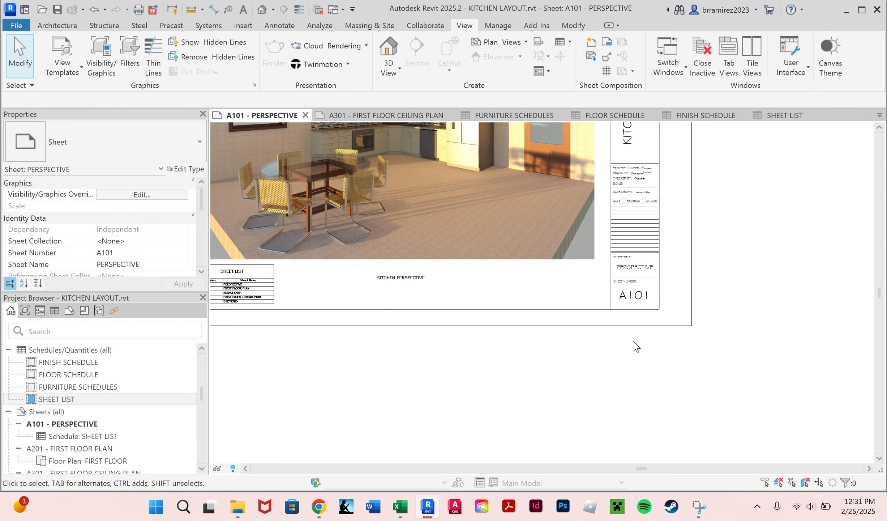
Rename sheet A101 as SHEET LIST PERSPECTIVE in the sheet list schedule.
left_click(628, 270)
left_click(608, 267)
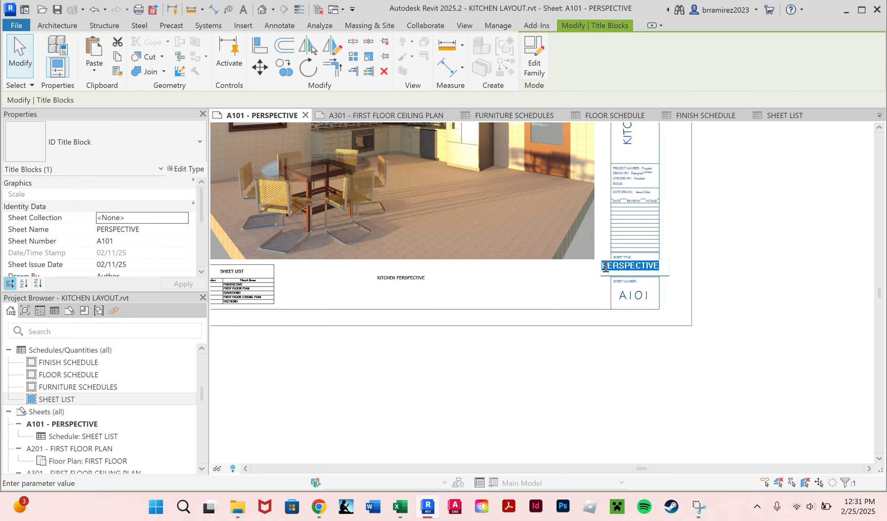
left_click(781, 116)
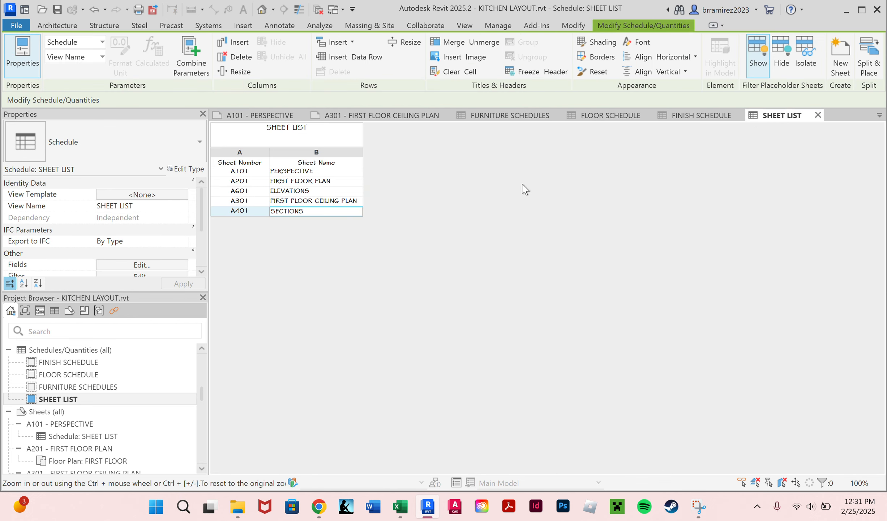
left_click(286, 171)
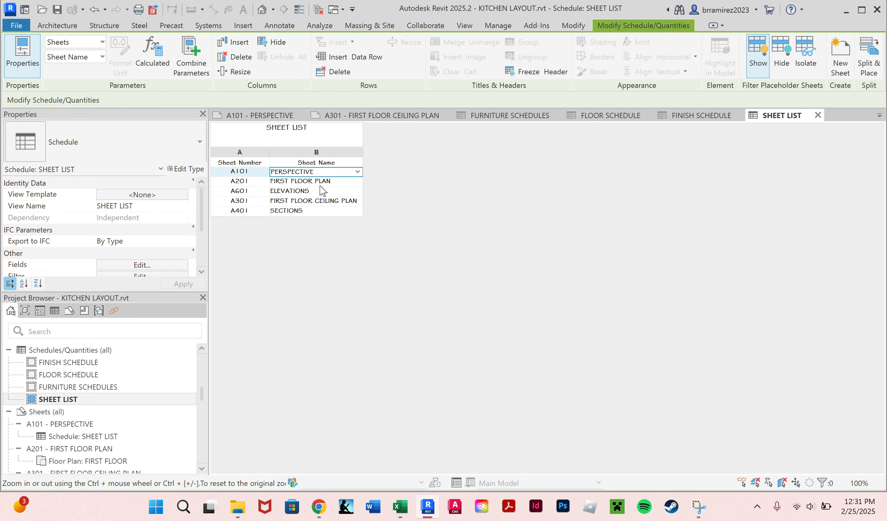
type("SHEET LI")
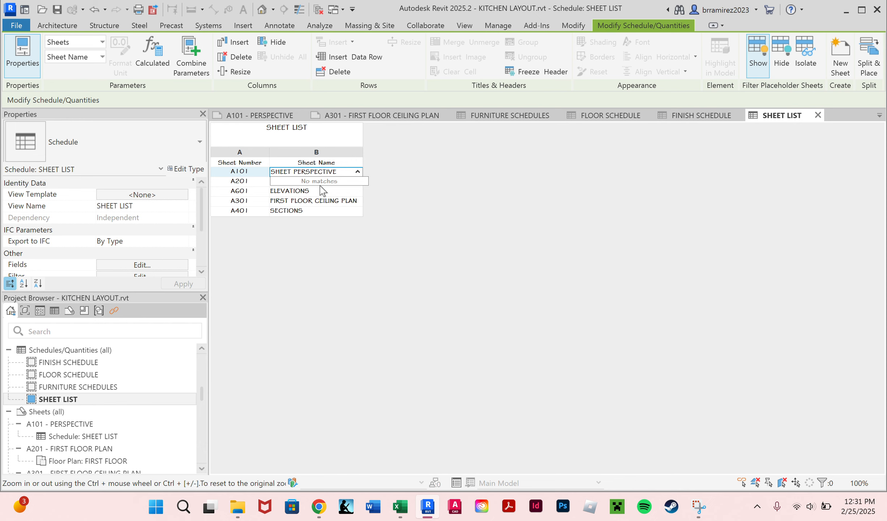
type("ST")
key("Return")
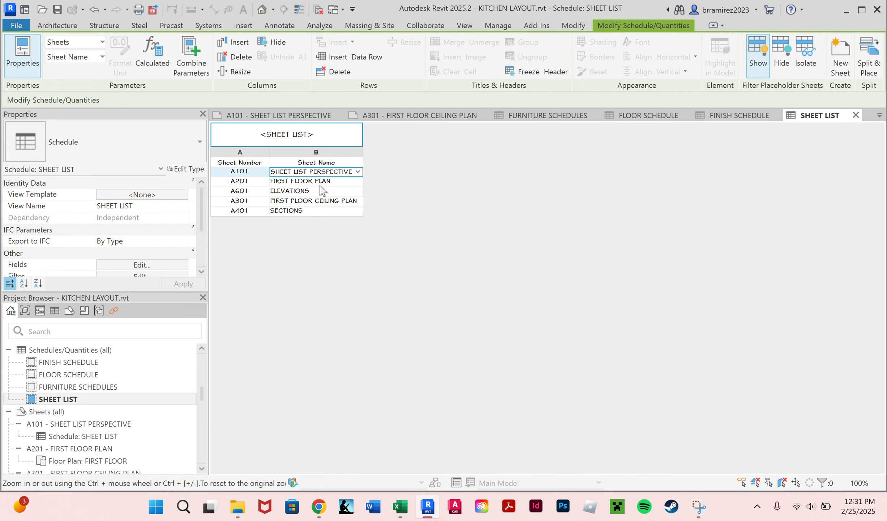
Return to sheet A101 and nudge the KITCHEN PERSPECTIVE text note slightly upward below the rendering.
left_click(272, 117)
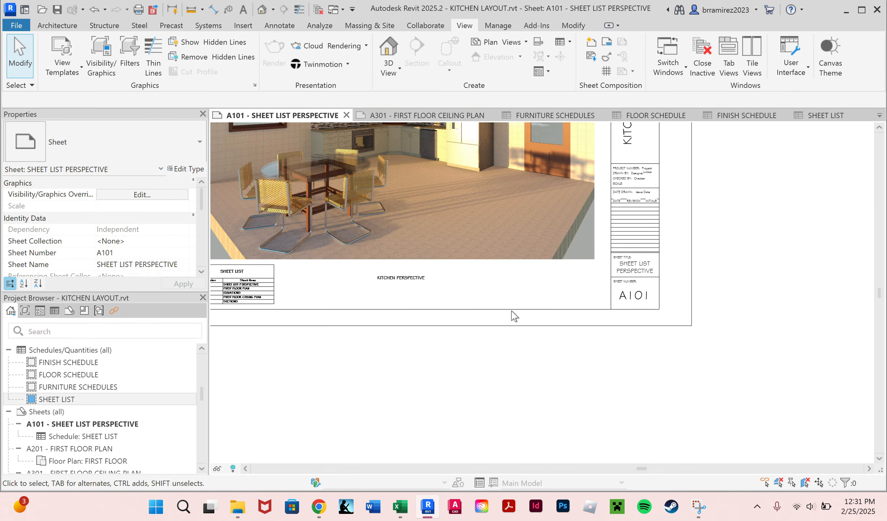
left_click_drag(646, 468, 617, 467)
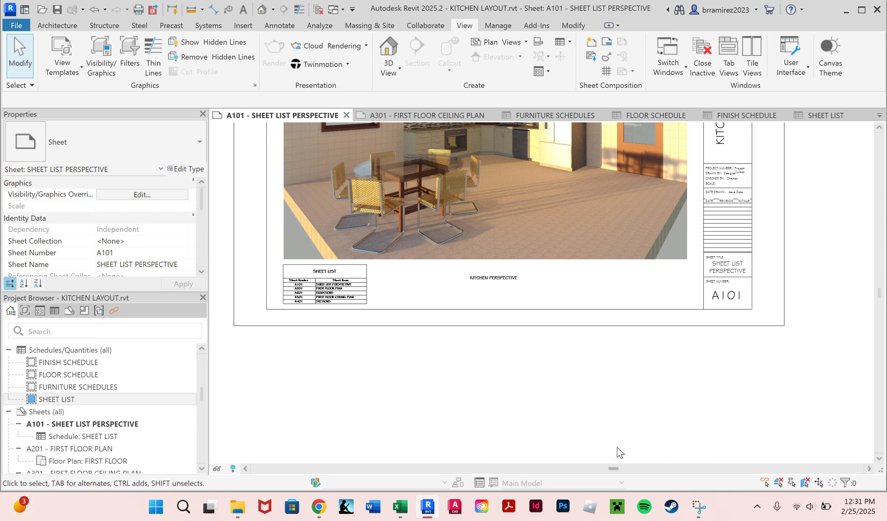
left_click_drag(879, 294, 871, 254)
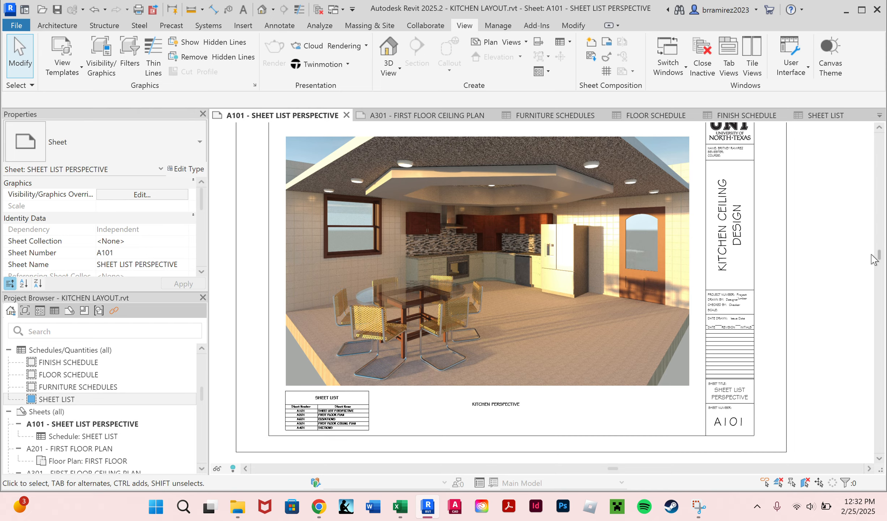
left_click(483, 406)
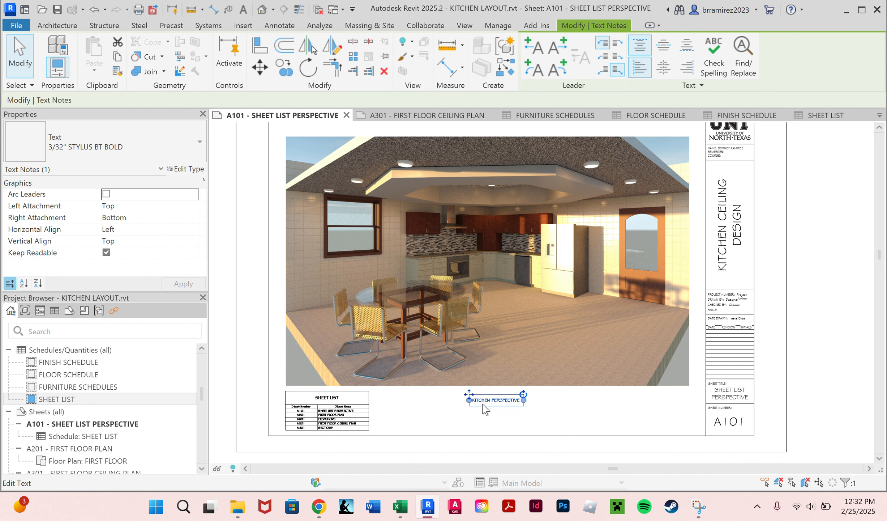
left_click(862, 323)
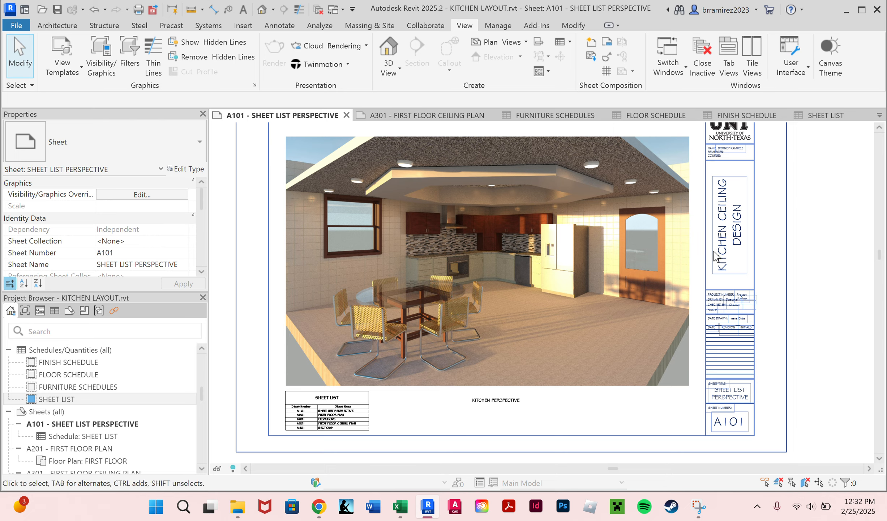
scroll(719, 253, "down", 2)
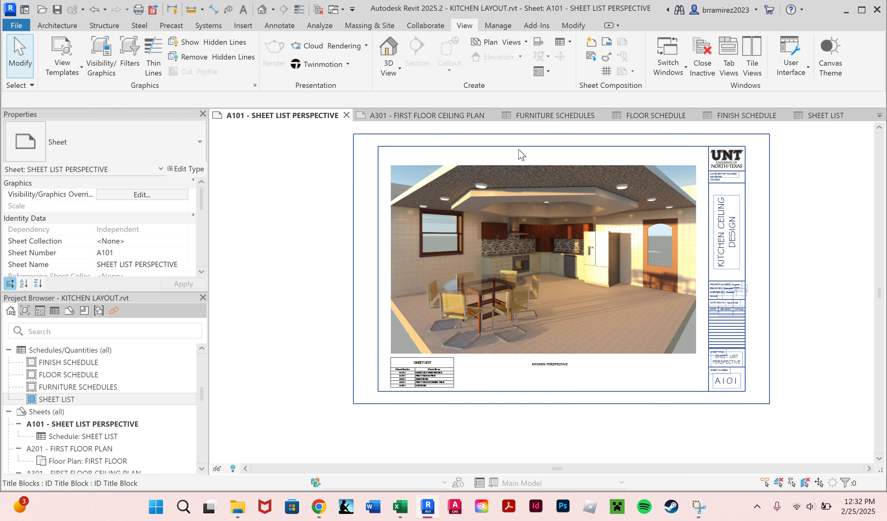
Review sheet A101's layout and the open first floor ceiling plan, furniture and floor schedule views, ending back on A101.
left_click_drag(560, 469, 566, 470)
scroll(809, 219, "up", 1)
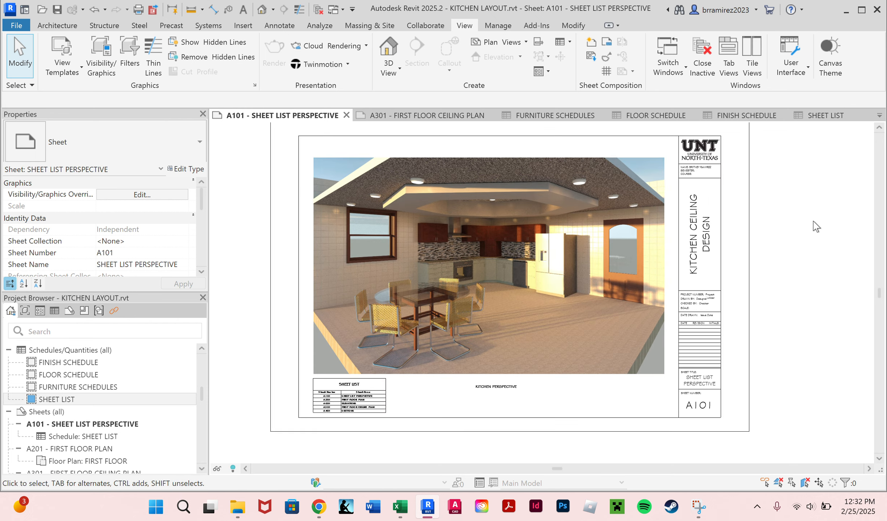
left_click_drag(878, 294, 877, 288)
scroll(759, 287, "up", 2)
middle_click_drag(758, 287, 784, 281)
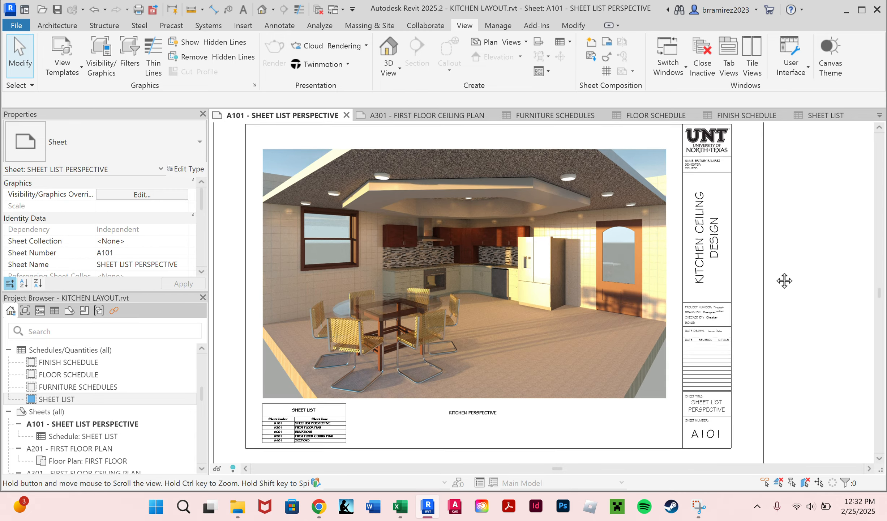
scroll(784, 281, "down", 2)
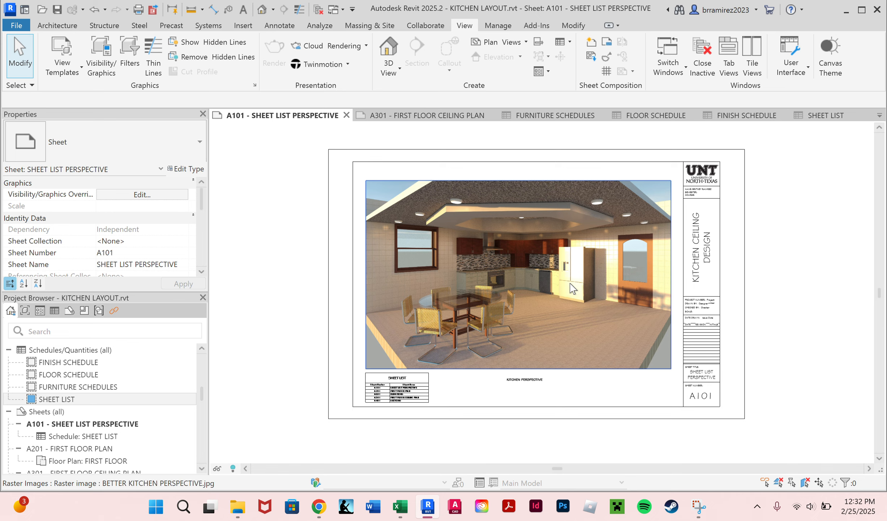
left_click(402, 115)
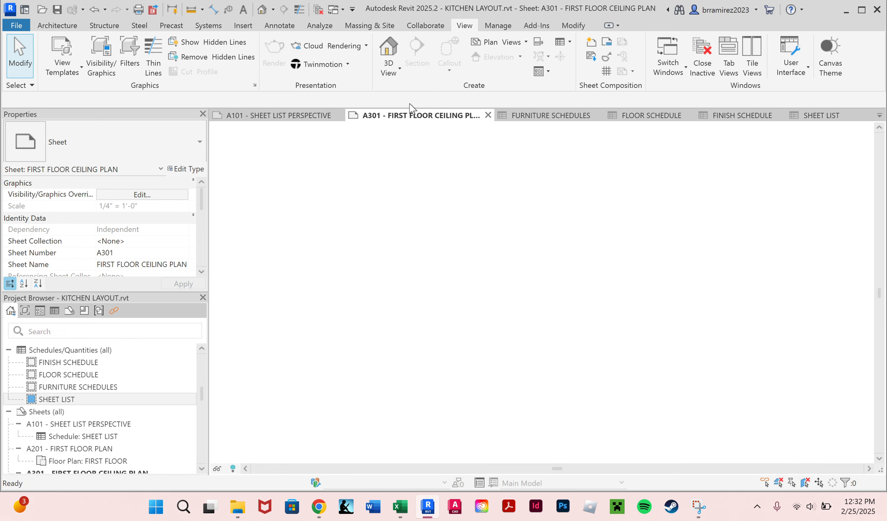
left_click(552, 115)
left_click(650, 115)
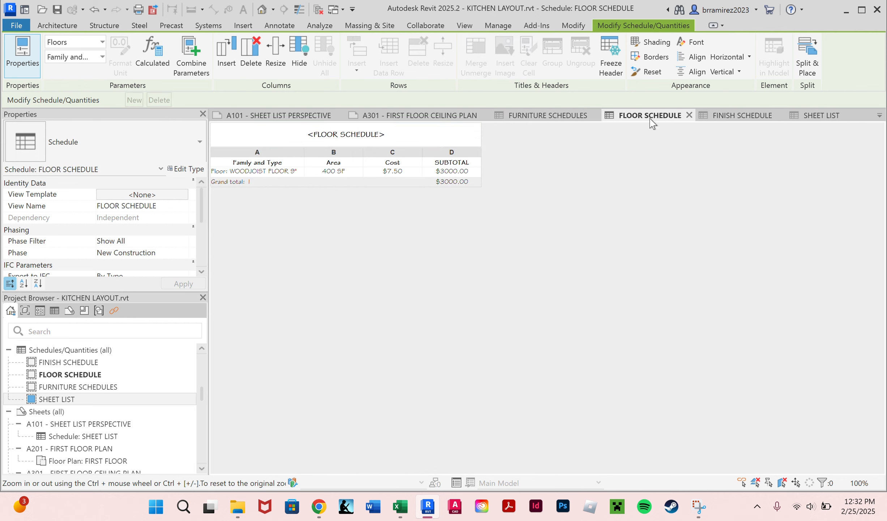
left_click(272, 117)
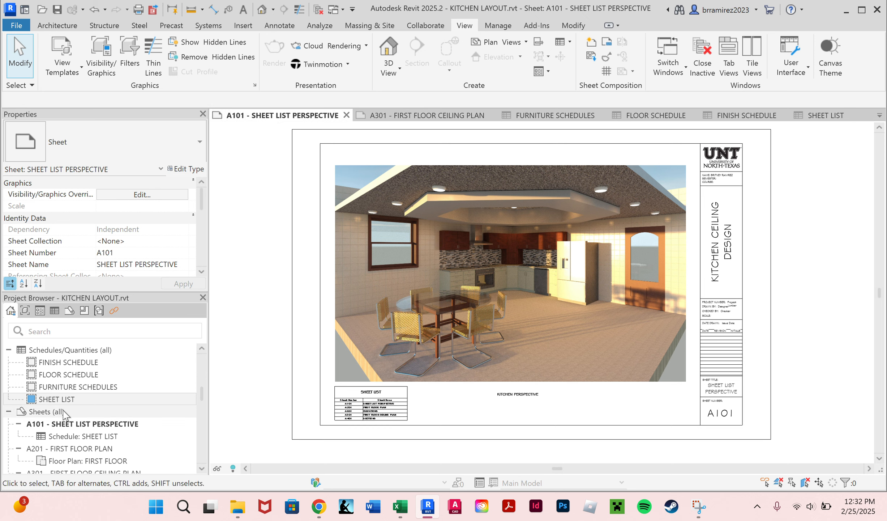
Create a new sheet with the ID Title Block.
left_click(56, 399)
right_click(64, 411)
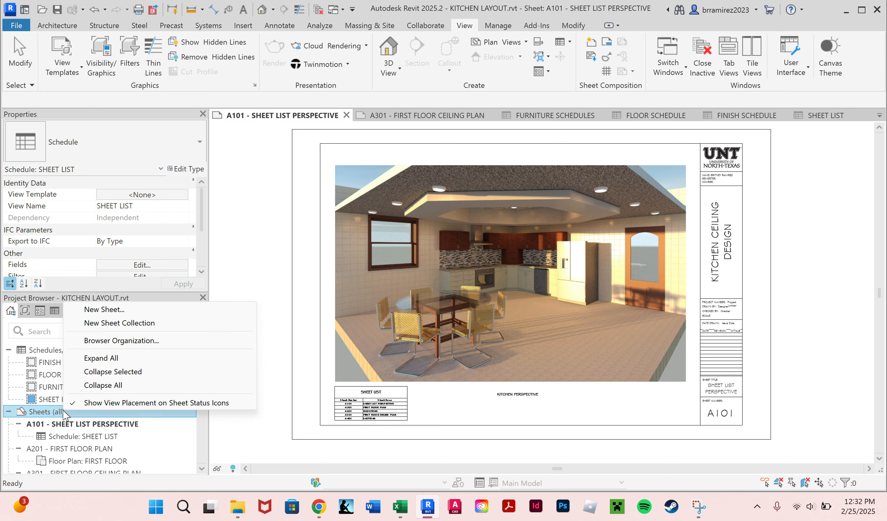
left_click(104, 310)
left_click(477, 383)
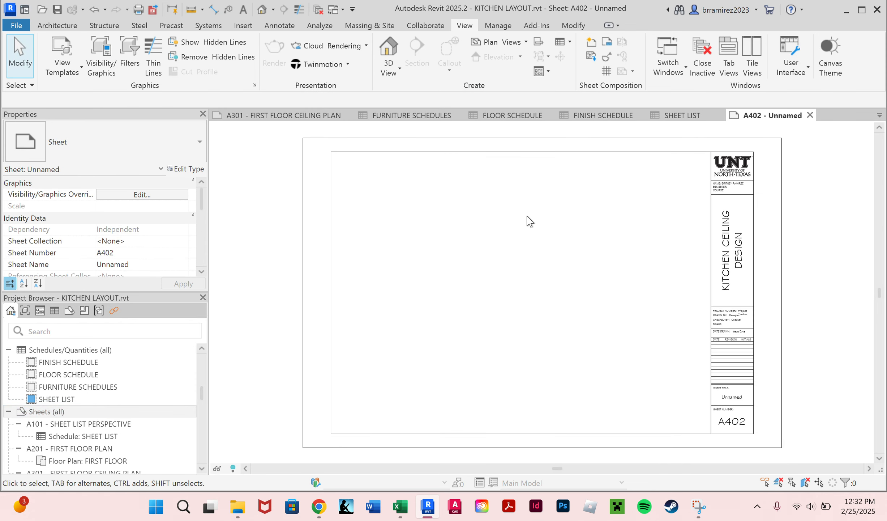
Set the new sheet's number to A501 and its title to SCHEDULES in the title block.
left_click(729, 426)
left_click(731, 422)
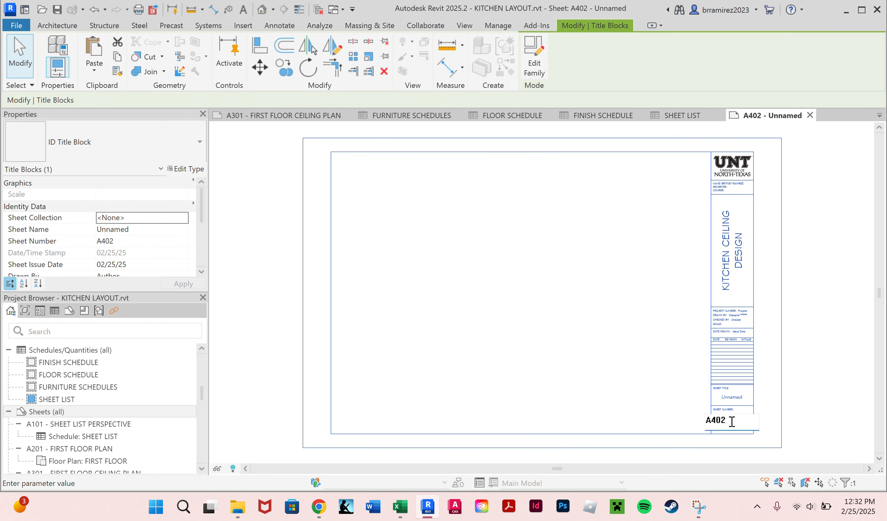
type("A501")
key("Return")
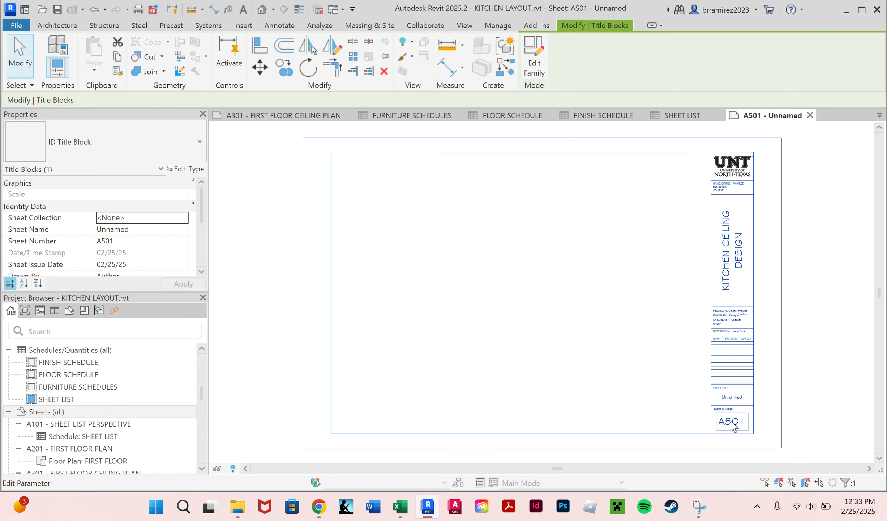
left_click(741, 396)
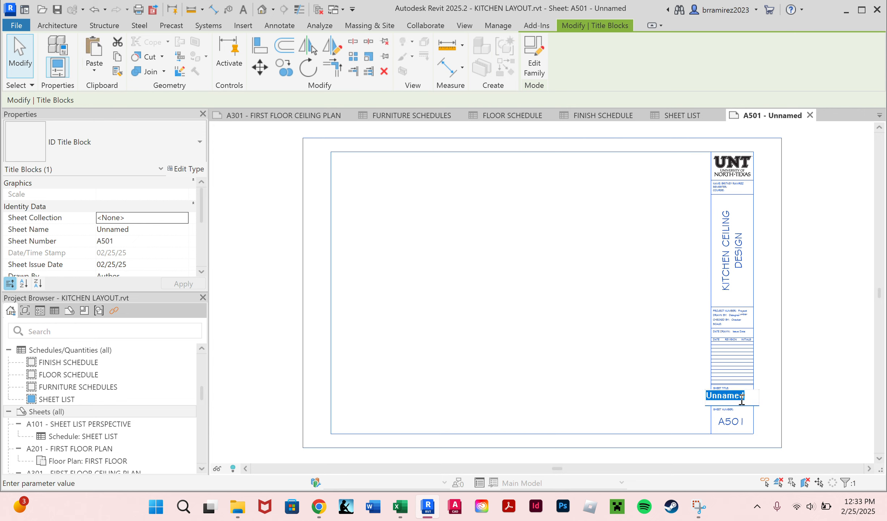
type("S")
type("HEDULES")
left_click(741, 408)
left_click(611, 396)
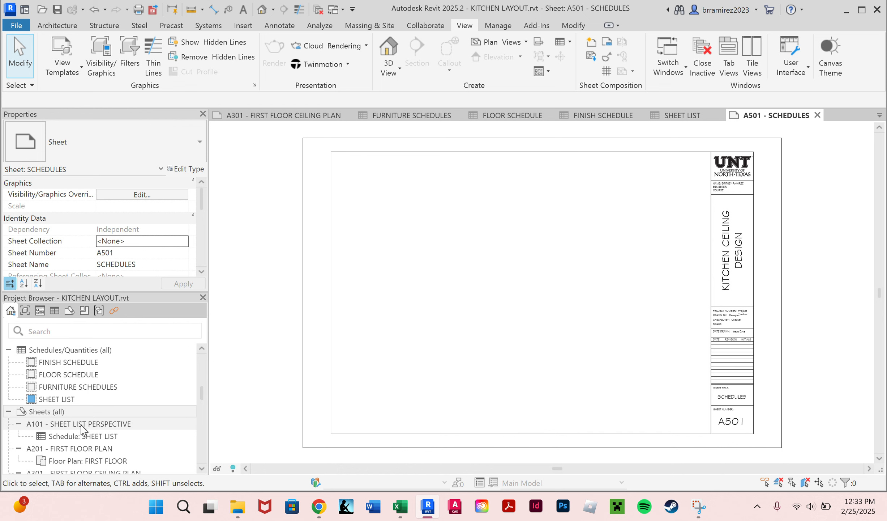
Place the FLOOR SCHEDULE on sheet A501 in the upper-left corner of the drawing area.
scroll(81, 430, "down", 4)
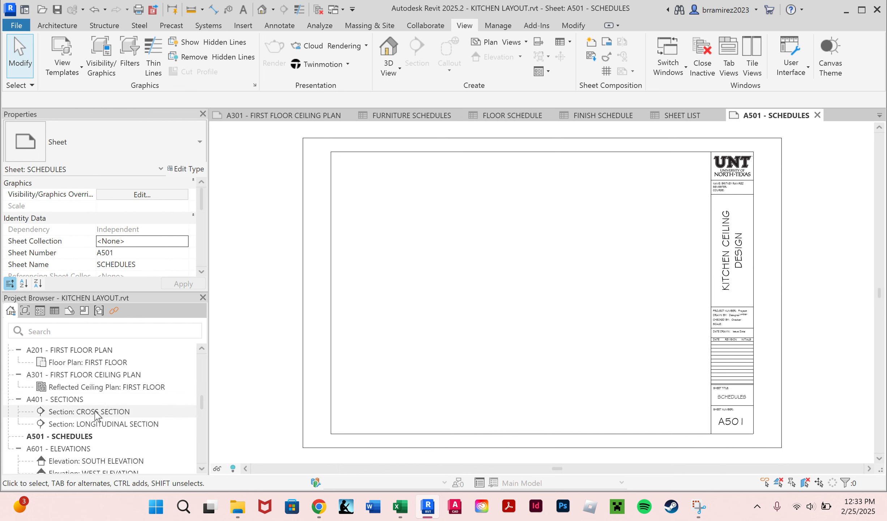
scroll(96, 414, "down", 3)
scroll(101, 401, "up", 10)
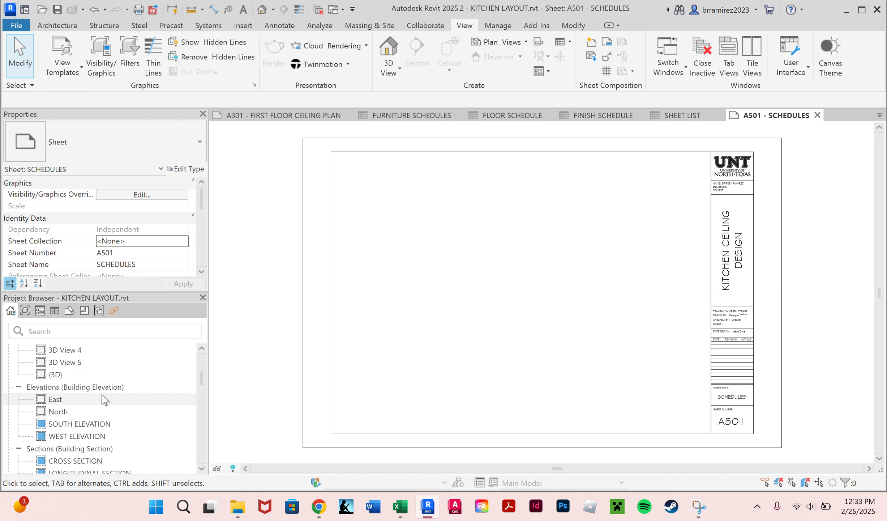
scroll(103, 397, "up", 3)
scroll(105, 387, "down", 4)
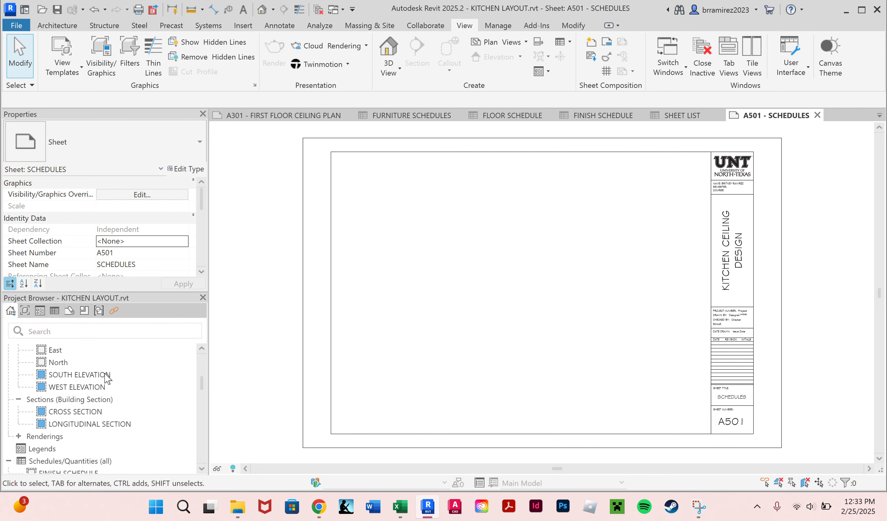
scroll(105, 375, "down", 4)
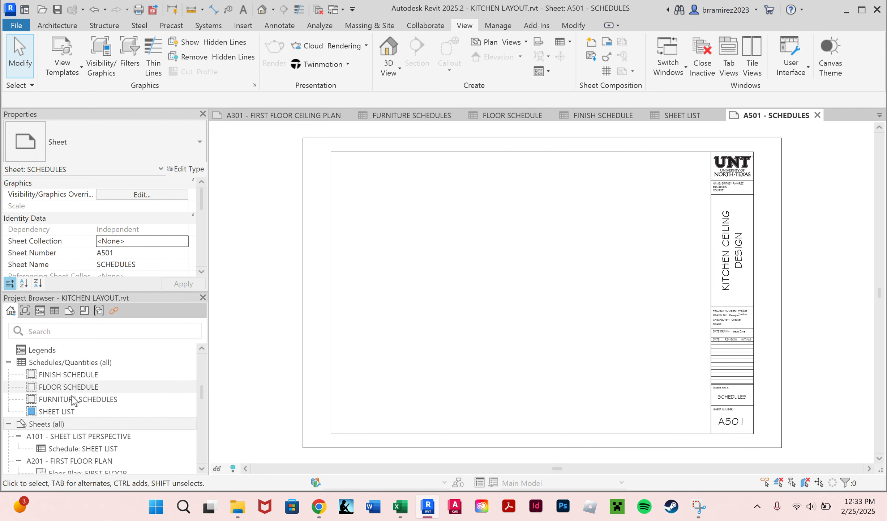
left_click_drag(58, 374, 406, 231)
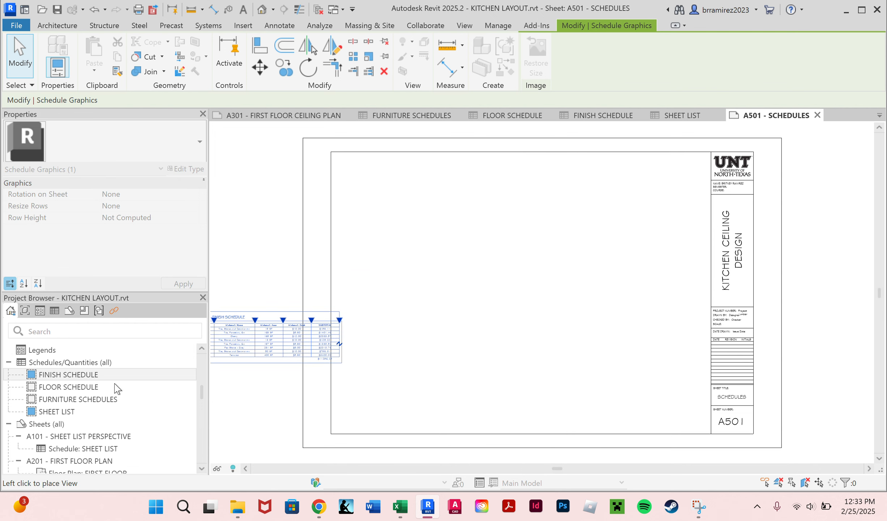
left_click_drag(59, 391, 396, 209)
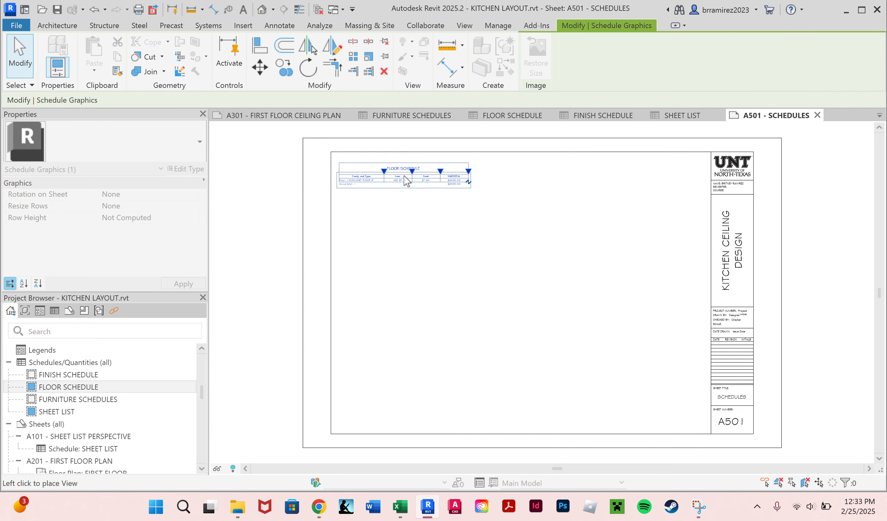
left_click(404, 176)
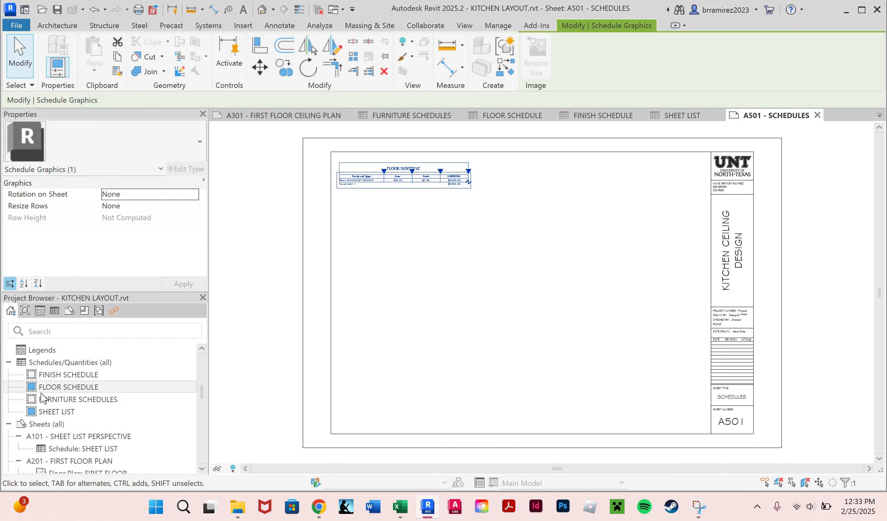
Place the FURNITURE SCHEDULES and the FINISH SCHEDULE one below the other under the floor schedule, aligned with its left edge.
left_click_drag(48, 401, 382, 214)
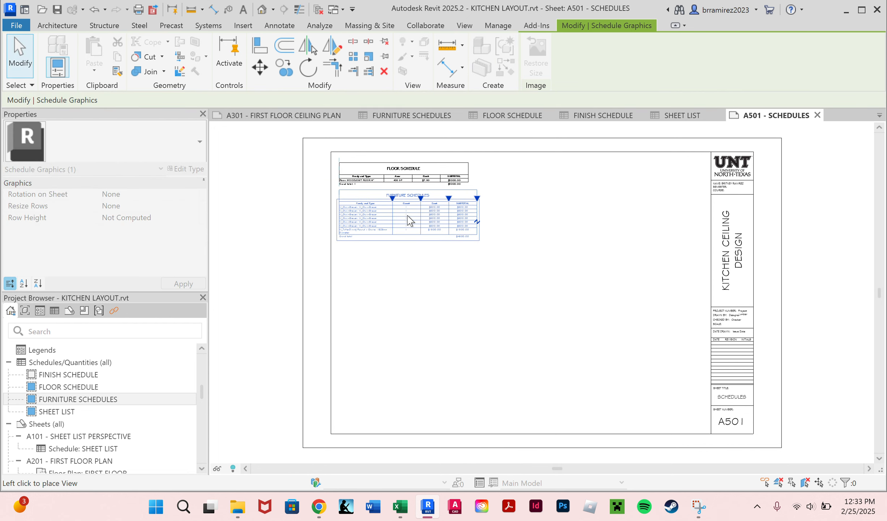
left_click(408, 221)
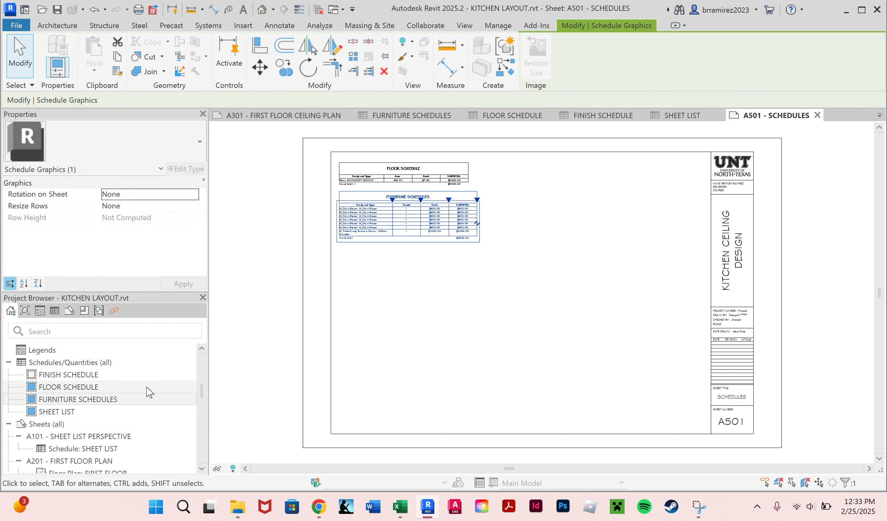
left_click_drag(79, 378, 374, 271)
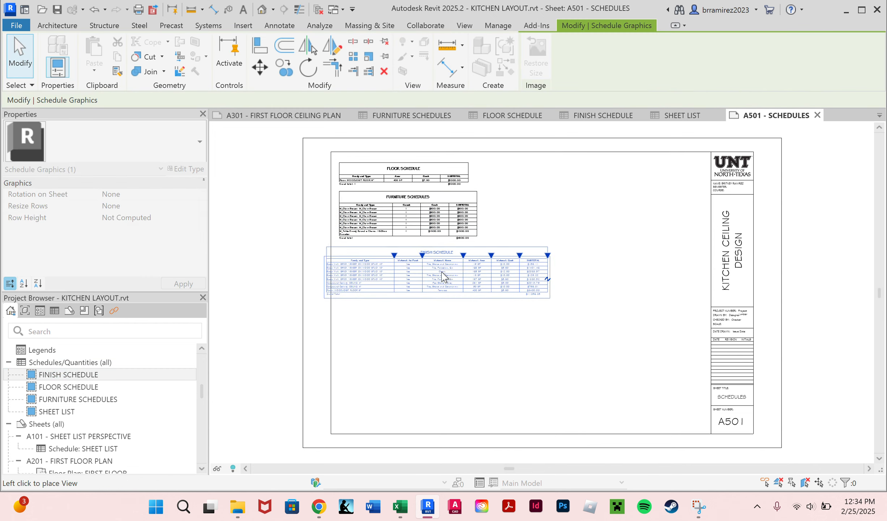
left_click(453, 277)
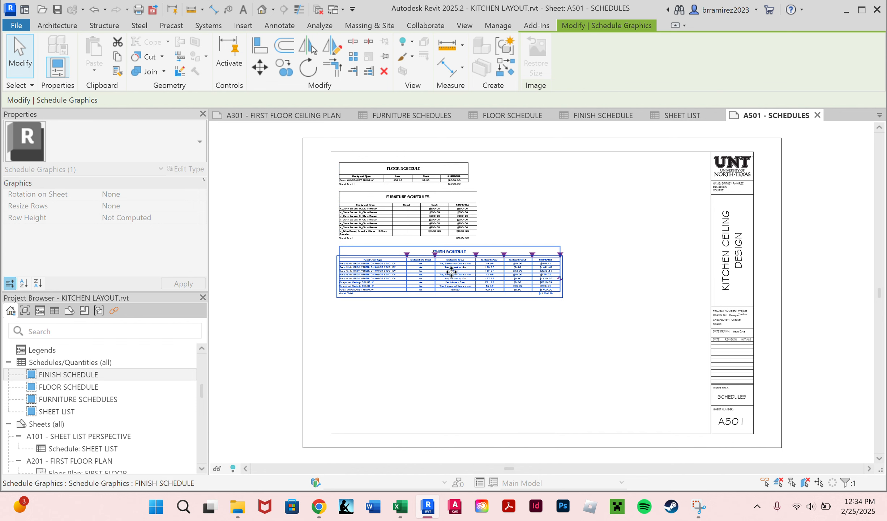
left_click(445, 349)
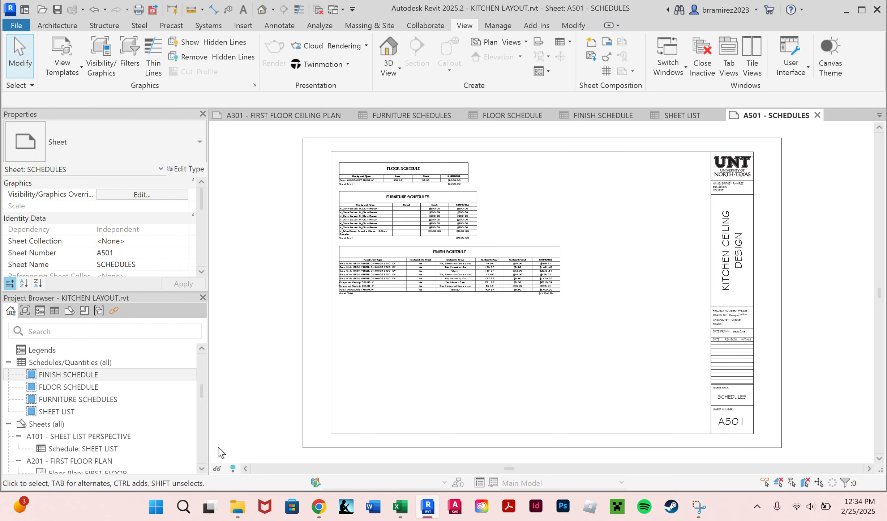
left_click(376, 253)
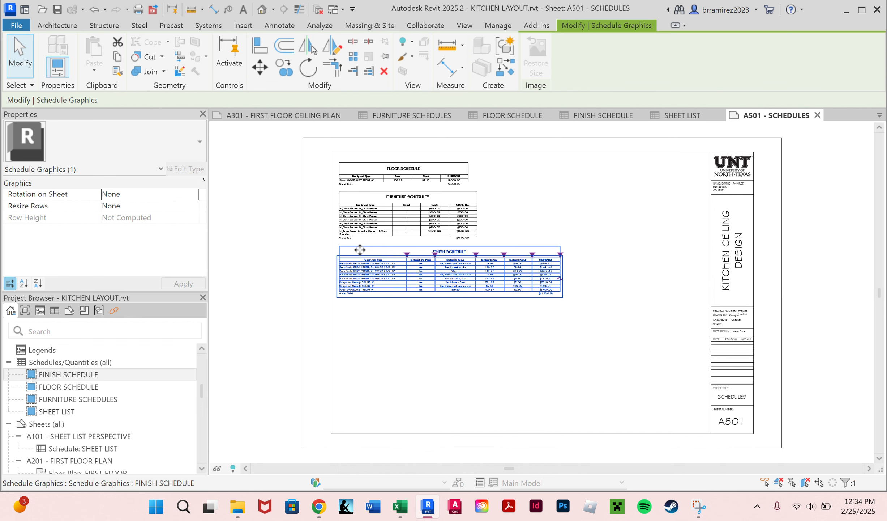
left_click(552, 211)
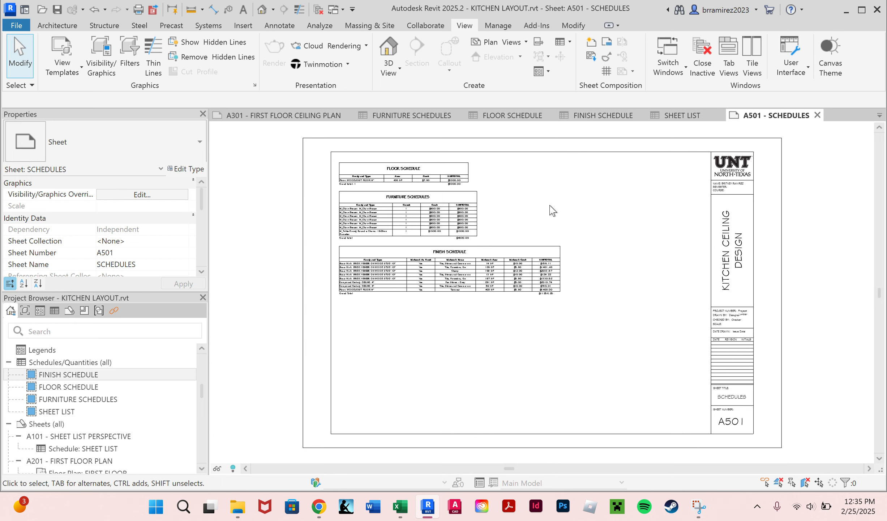
Narrow all six columns of the FINISH SCHEDULE on sheet A501 so each fits its text closely.
scroll(425, 248, "up", 4)
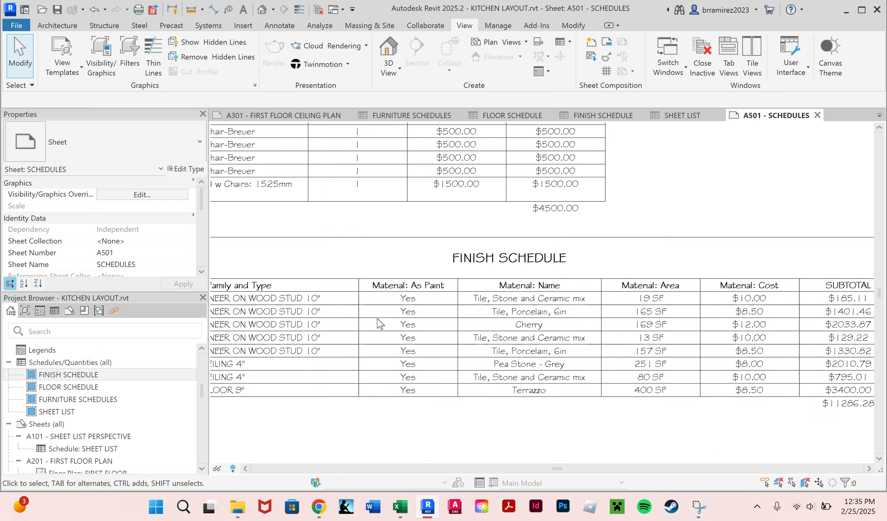
left_click(358, 328)
left_click_drag(358, 278, 325, 303)
left_click_drag(425, 278, 407, 281)
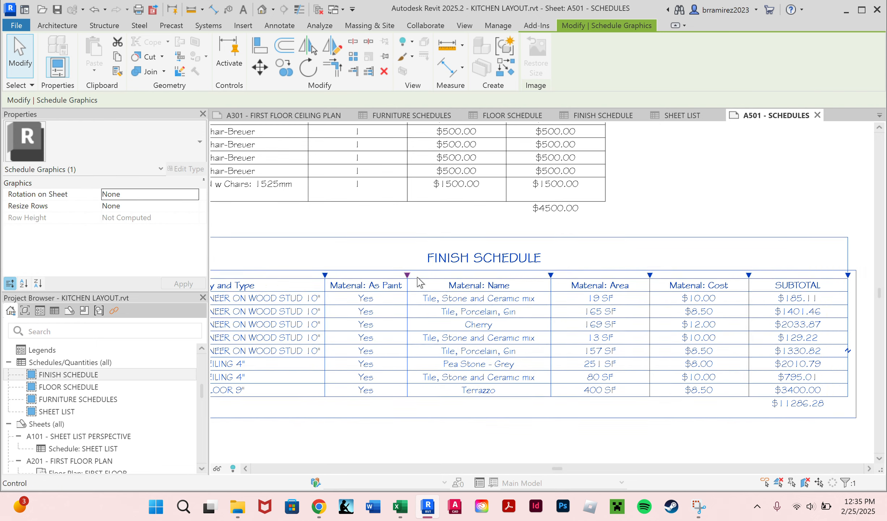
left_click_drag(551, 278, 537, 279)
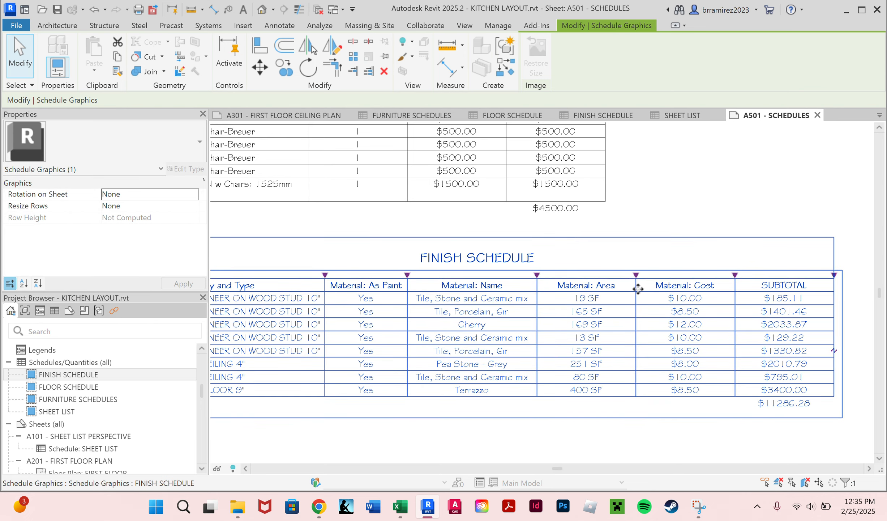
left_click_drag(637, 278, 612, 277)
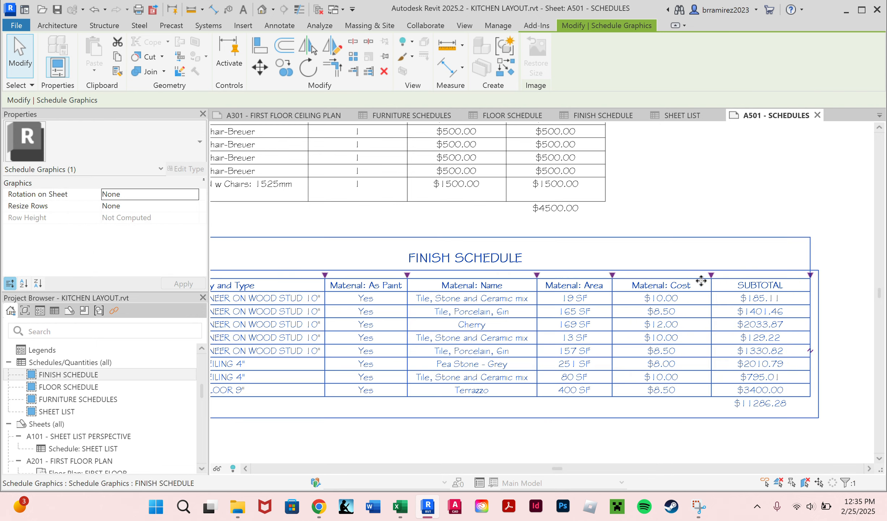
left_click_drag(711, 277, 688, 277)
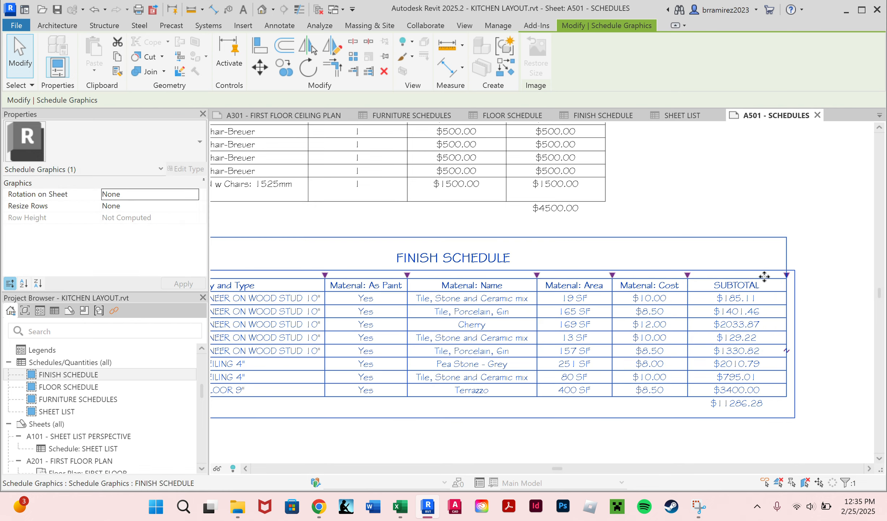
left_click_drag(774, 278, 757, 277)
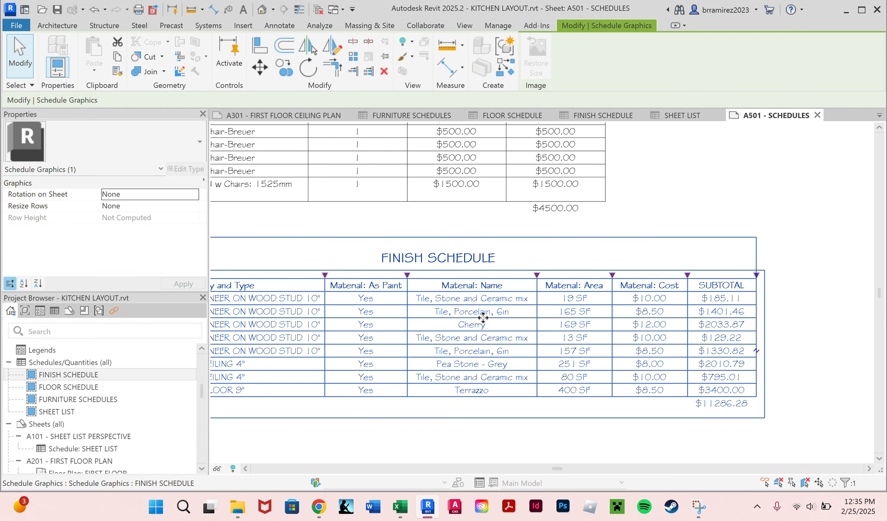
Open the FINISH SCHEDULE from the sheet and select the material name of the 13 SF brick veneer wall entry for review.
double_click(523, 296)
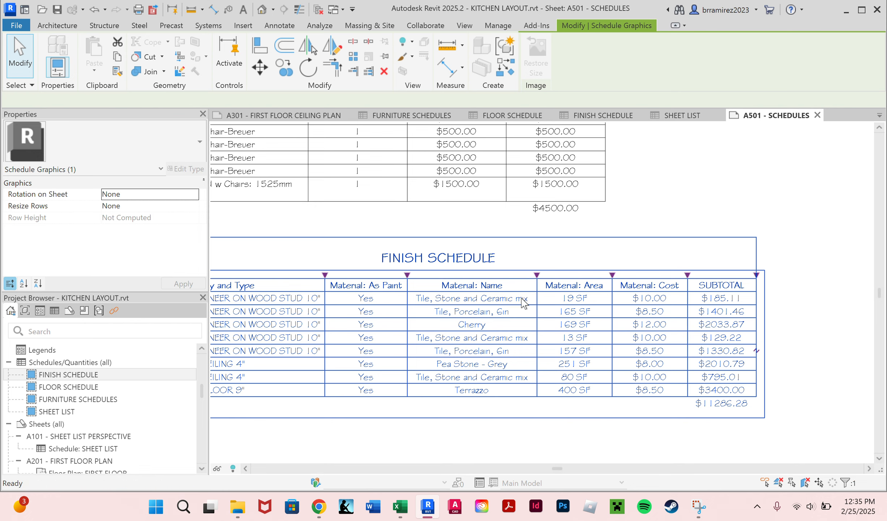
left_click(453, 203)
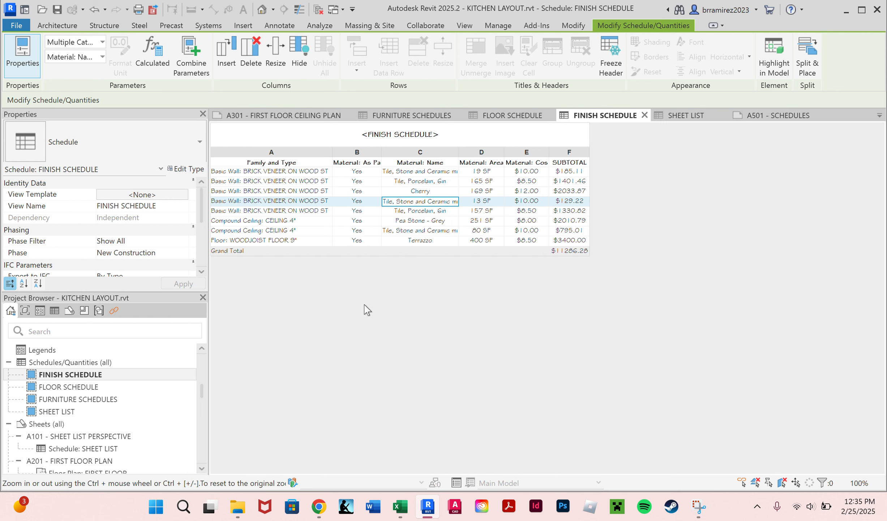
left_click(323, 201)
left_click(426, 203)
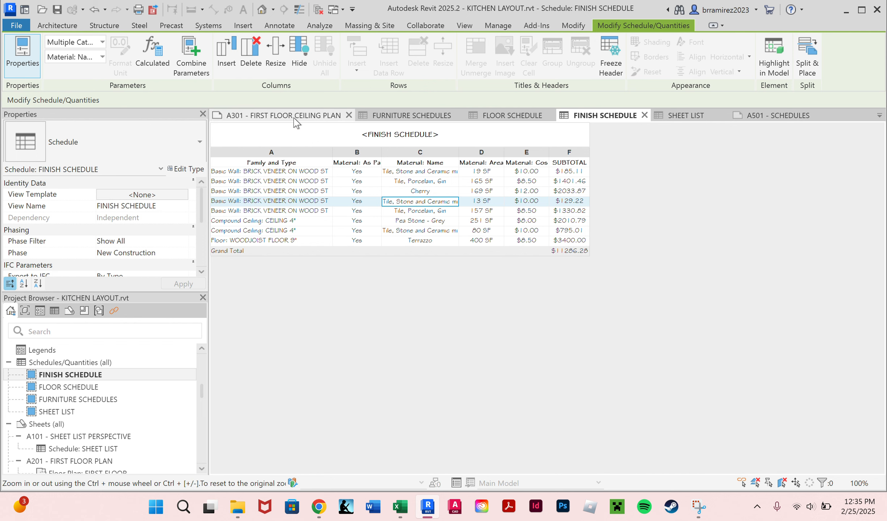
left_click(879, 115)
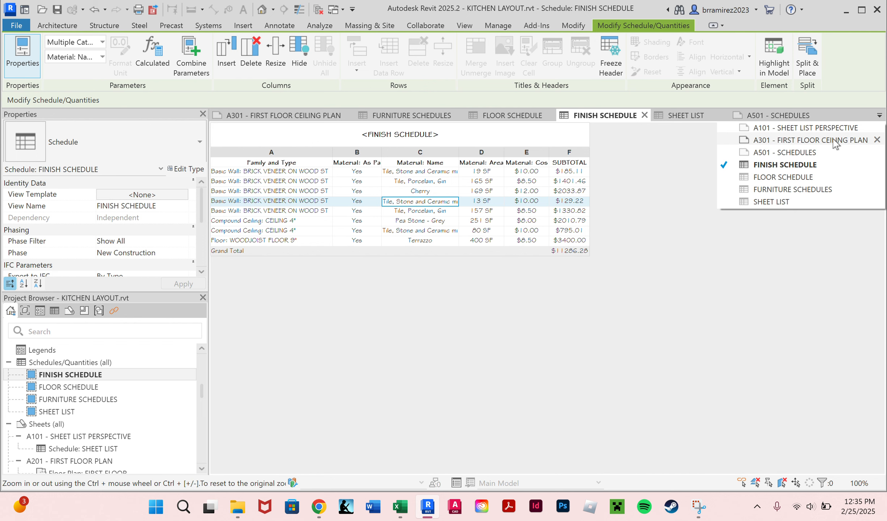
left_click(844, 114)
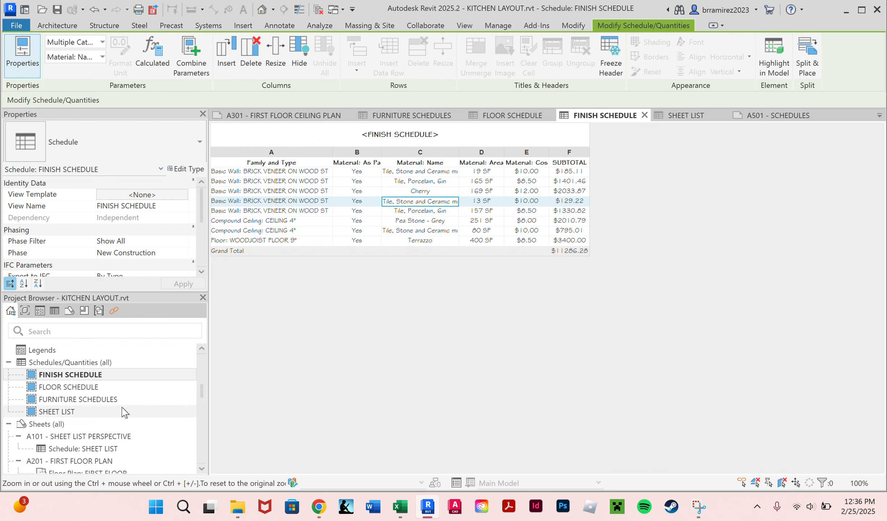
scroll(124, 412, "down", 1)
scroll(112, 398, "up", 8)
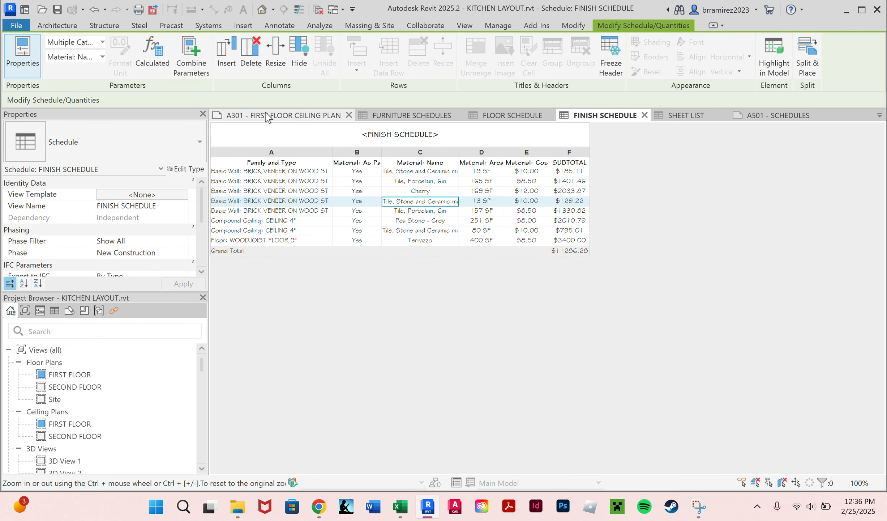
Check the sheet names in the SHEET LIST schedule and bring up sheet A101.
left_click(701, 120)
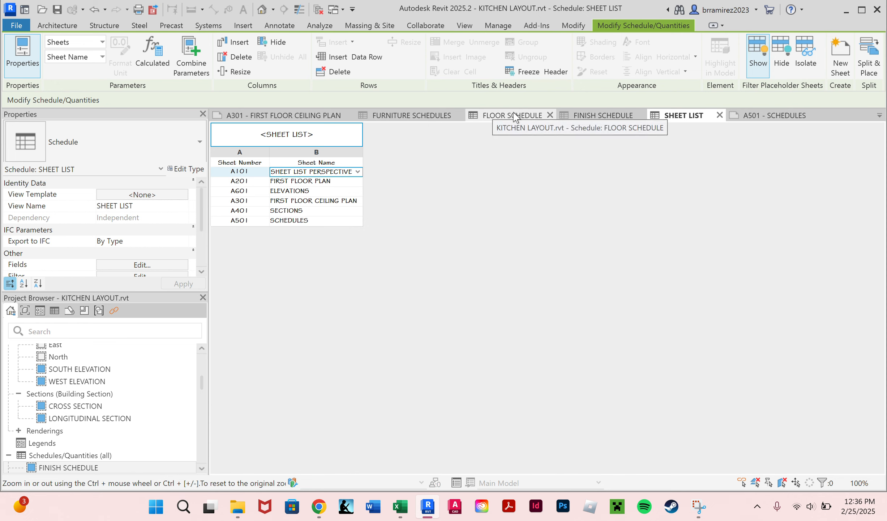
left_click(879, 115)
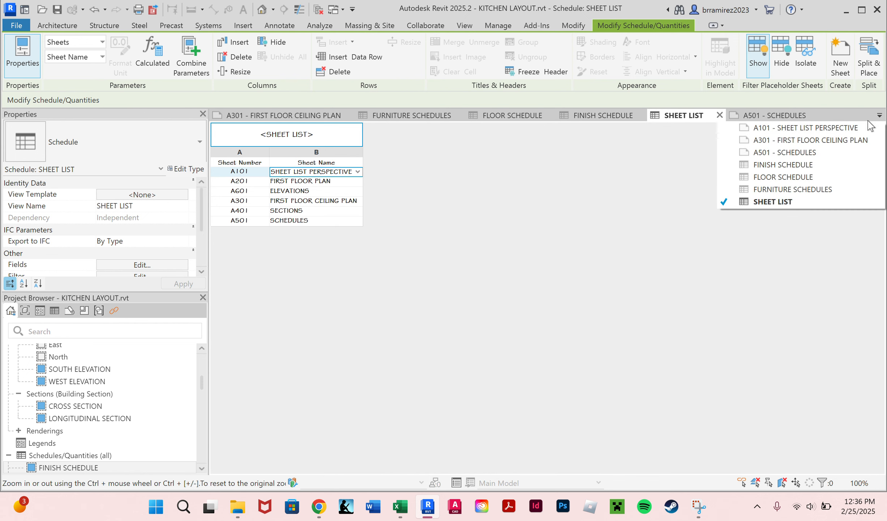
left_click(802, 129)
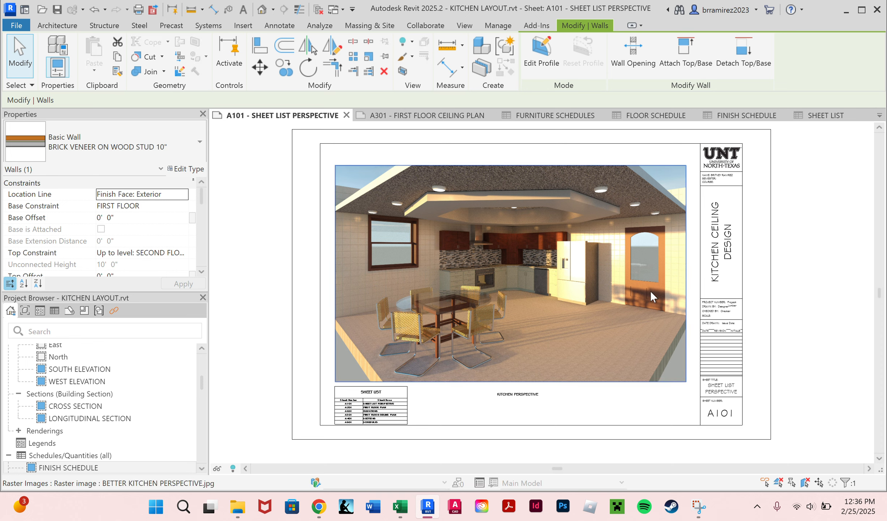
Rename sheet A101 to SHEET LIST AND PERSPECTIVE in its title block.
left_click(718, 391)
left_click(718, 390)
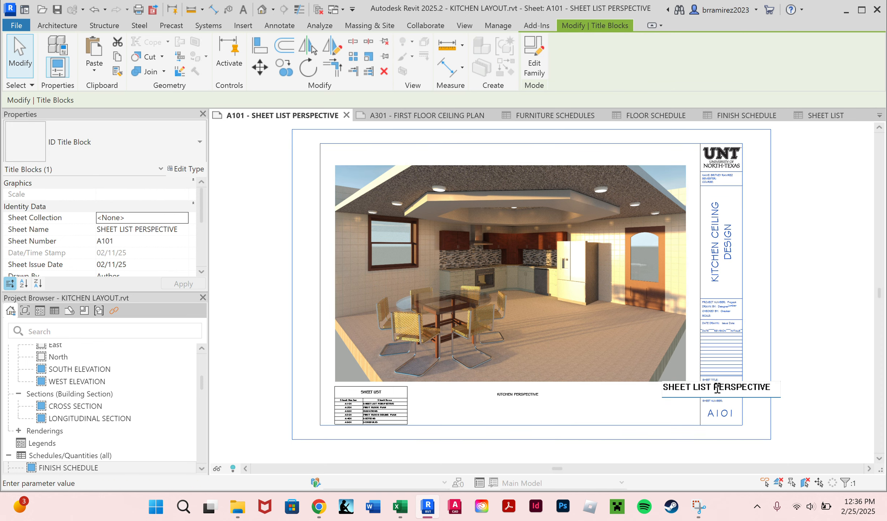
type("AND")
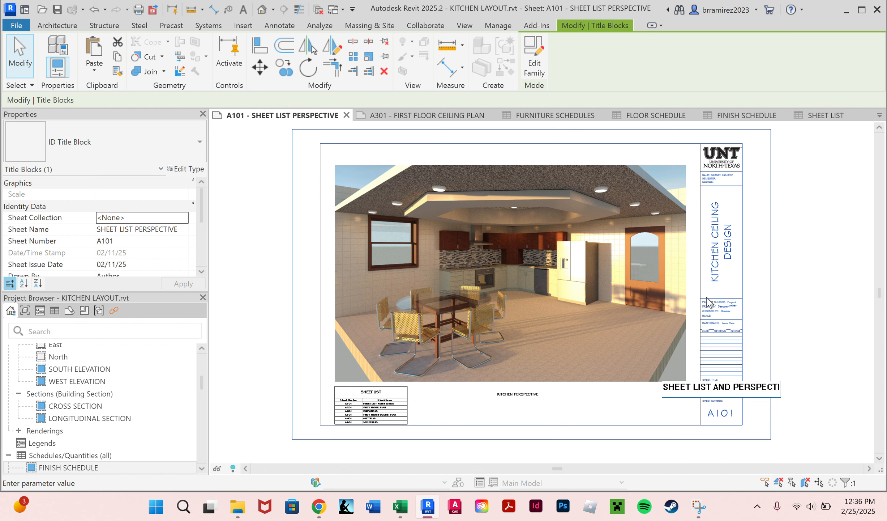
left_click(776, 347)
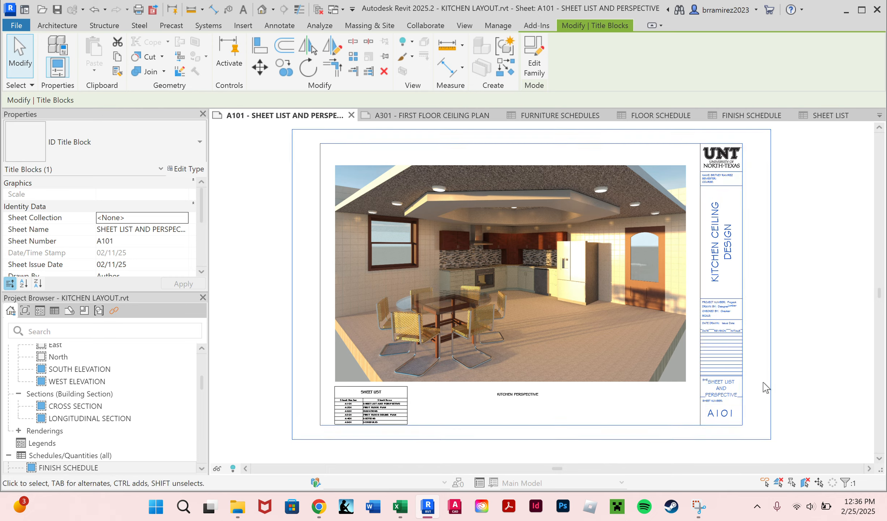
Replace the word AND with an ampersand in the A101 sheet title so it reads SHEET LIST & PERSPECTIVE.
scroll(766, 388, "up", 5)
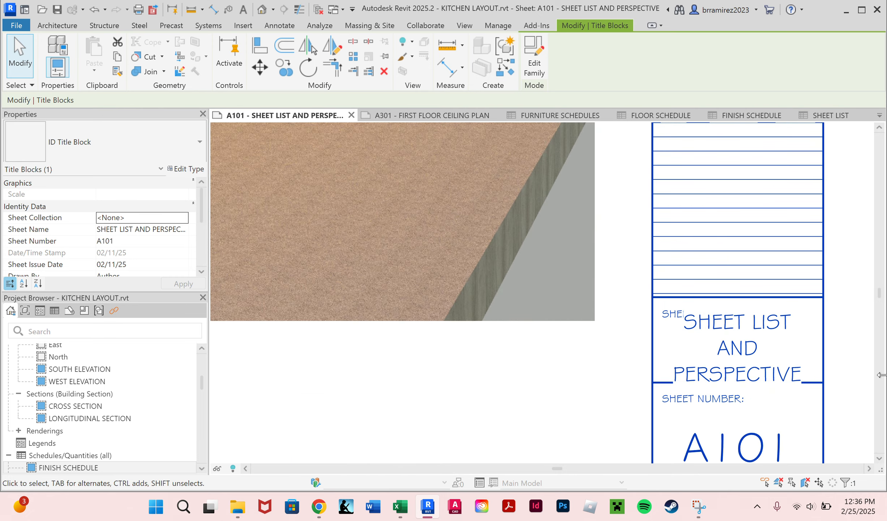
scroll(734, 351, "down", 5)
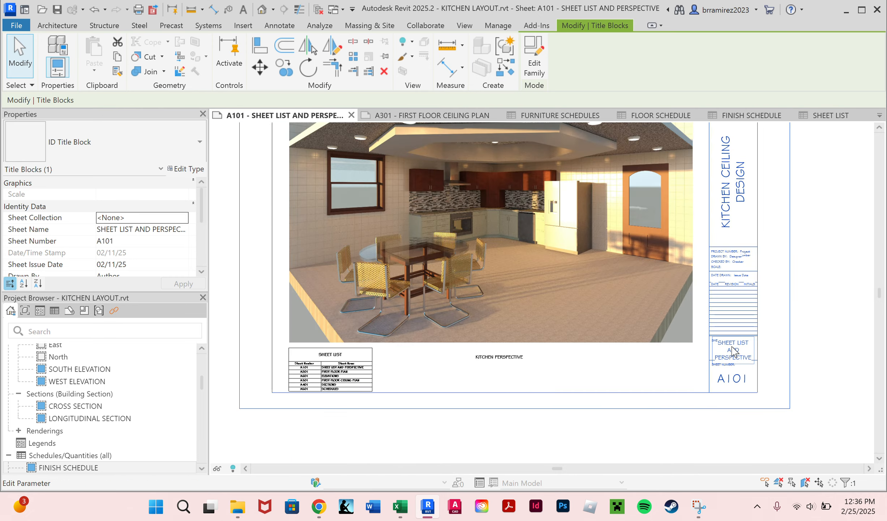
scroll(734, 351, "down", 2)
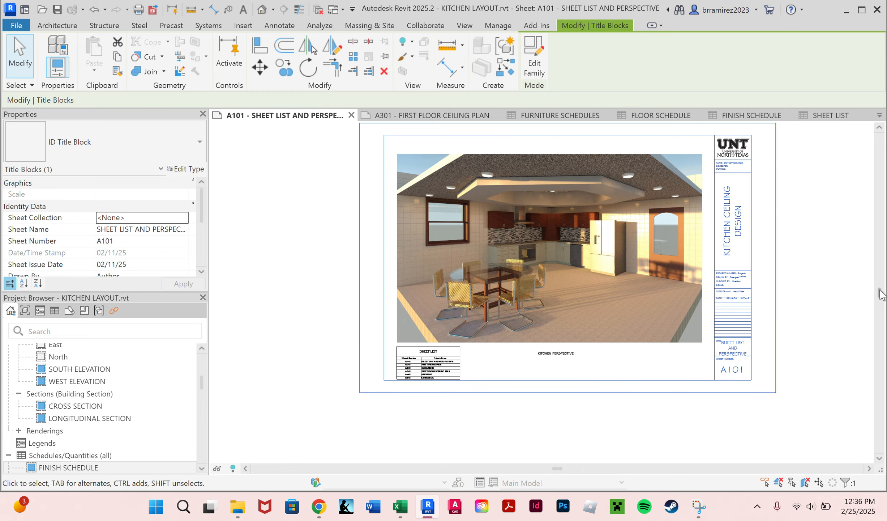
left_click_drag(880, 290, 879, 286)
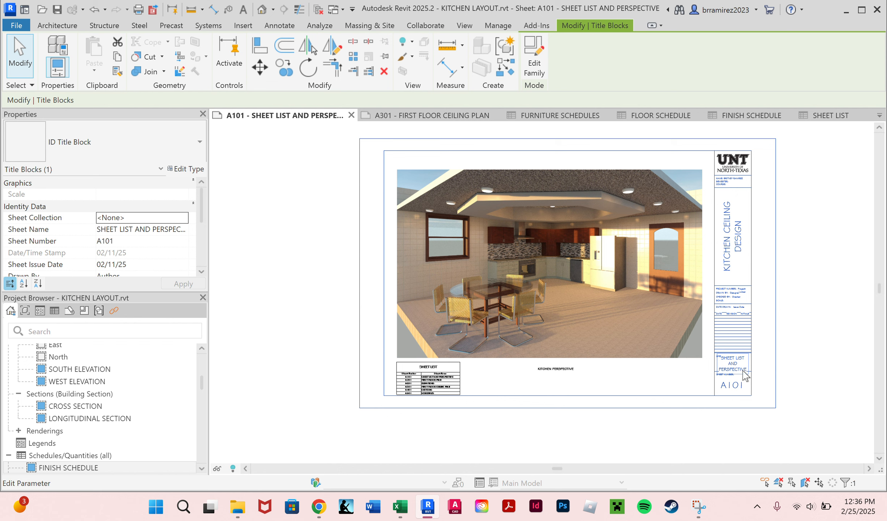
left_click(737, 361)
left_click(732, 361)
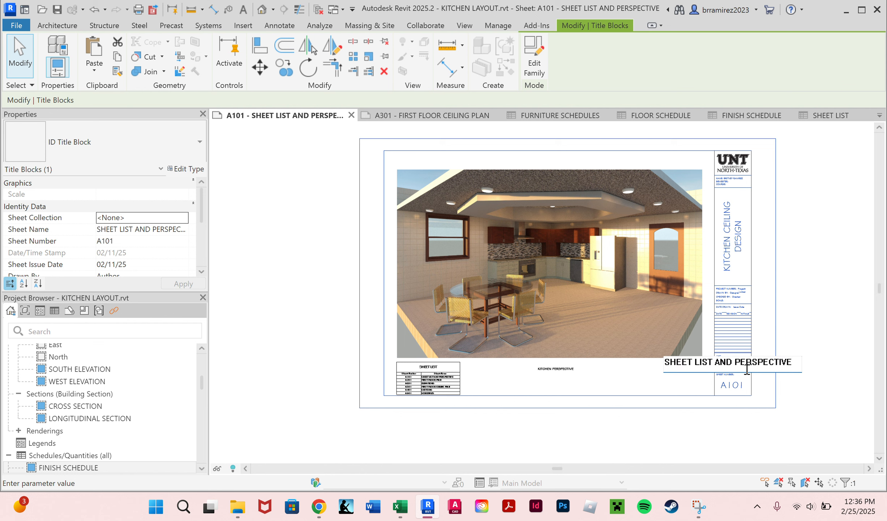
key("BackSpace")
key("BackSpace")
key("BackSpace")
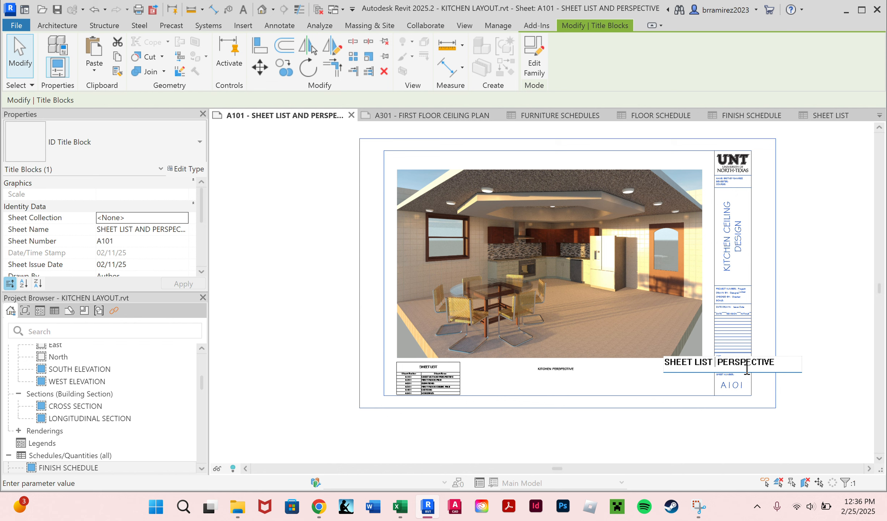
key("BackSpace")
type("&")
key("Return")
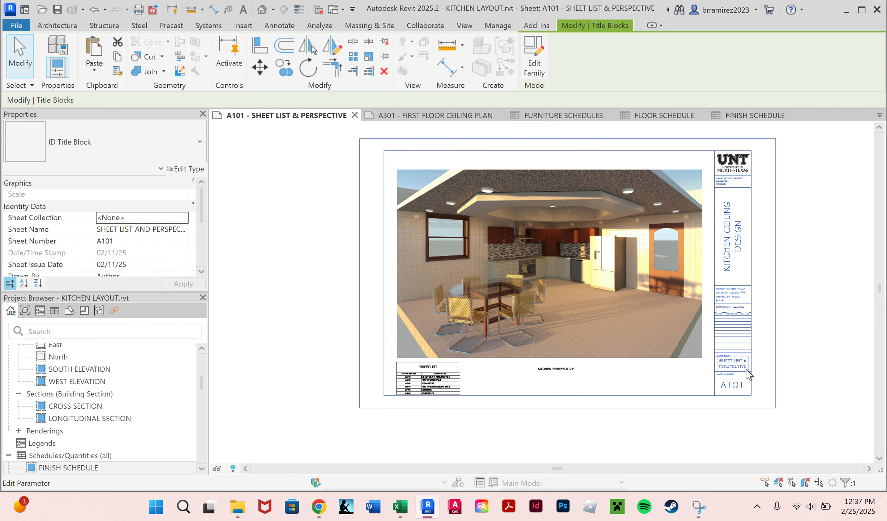
left_click(822, 326)
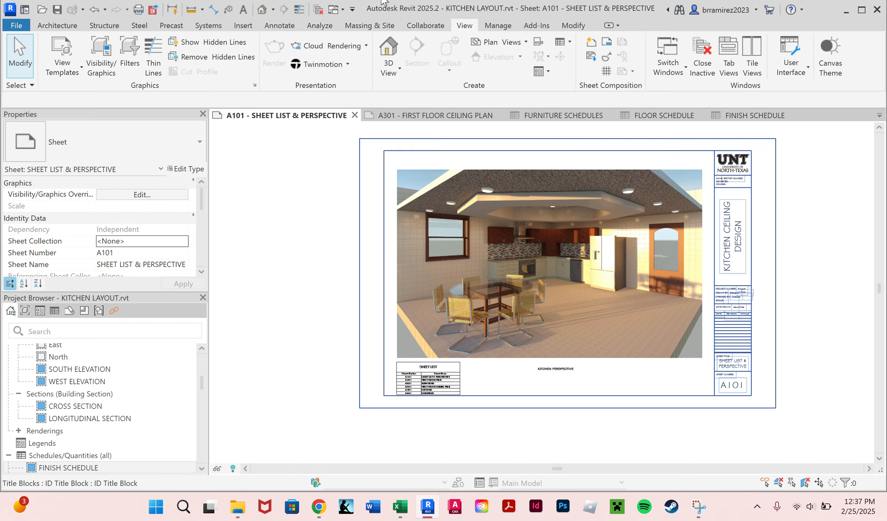